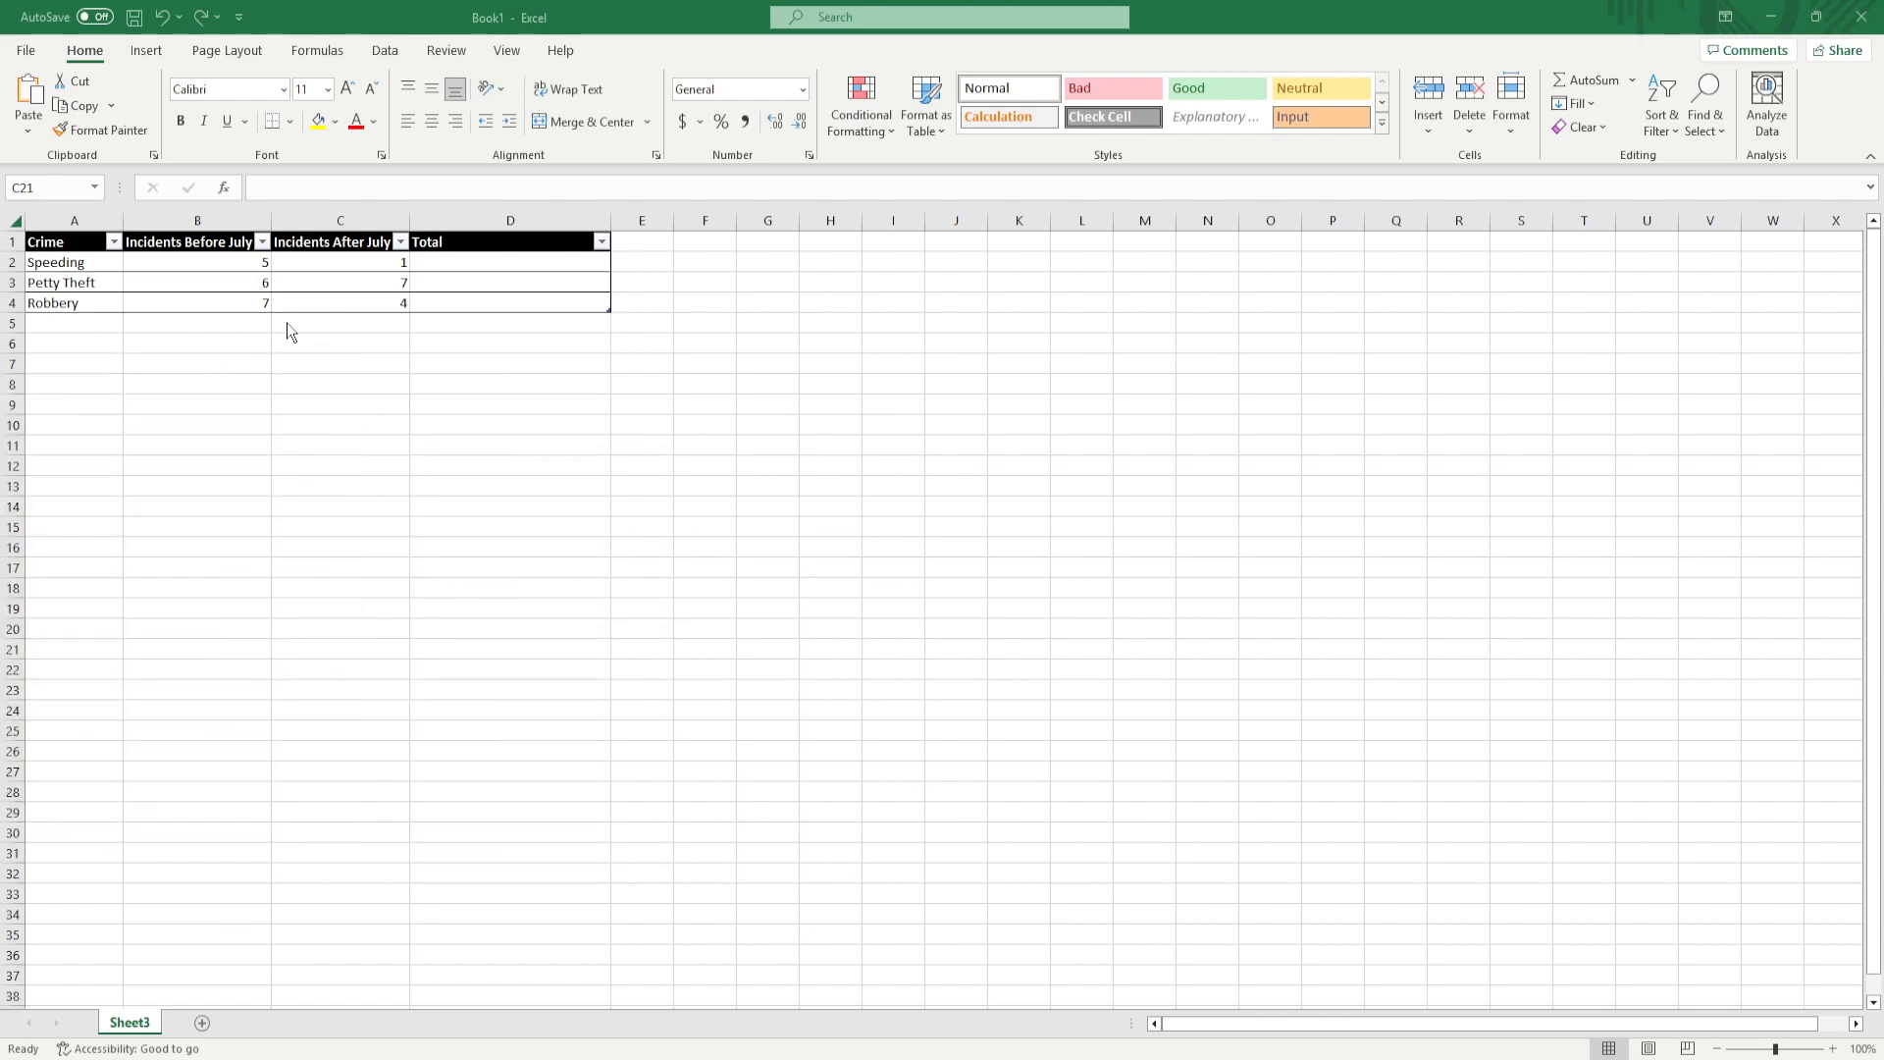
# Paste the question "What is the difference between relative and absolute cell references in Excel?" into cell A13
pyautogui.click(239, 324)
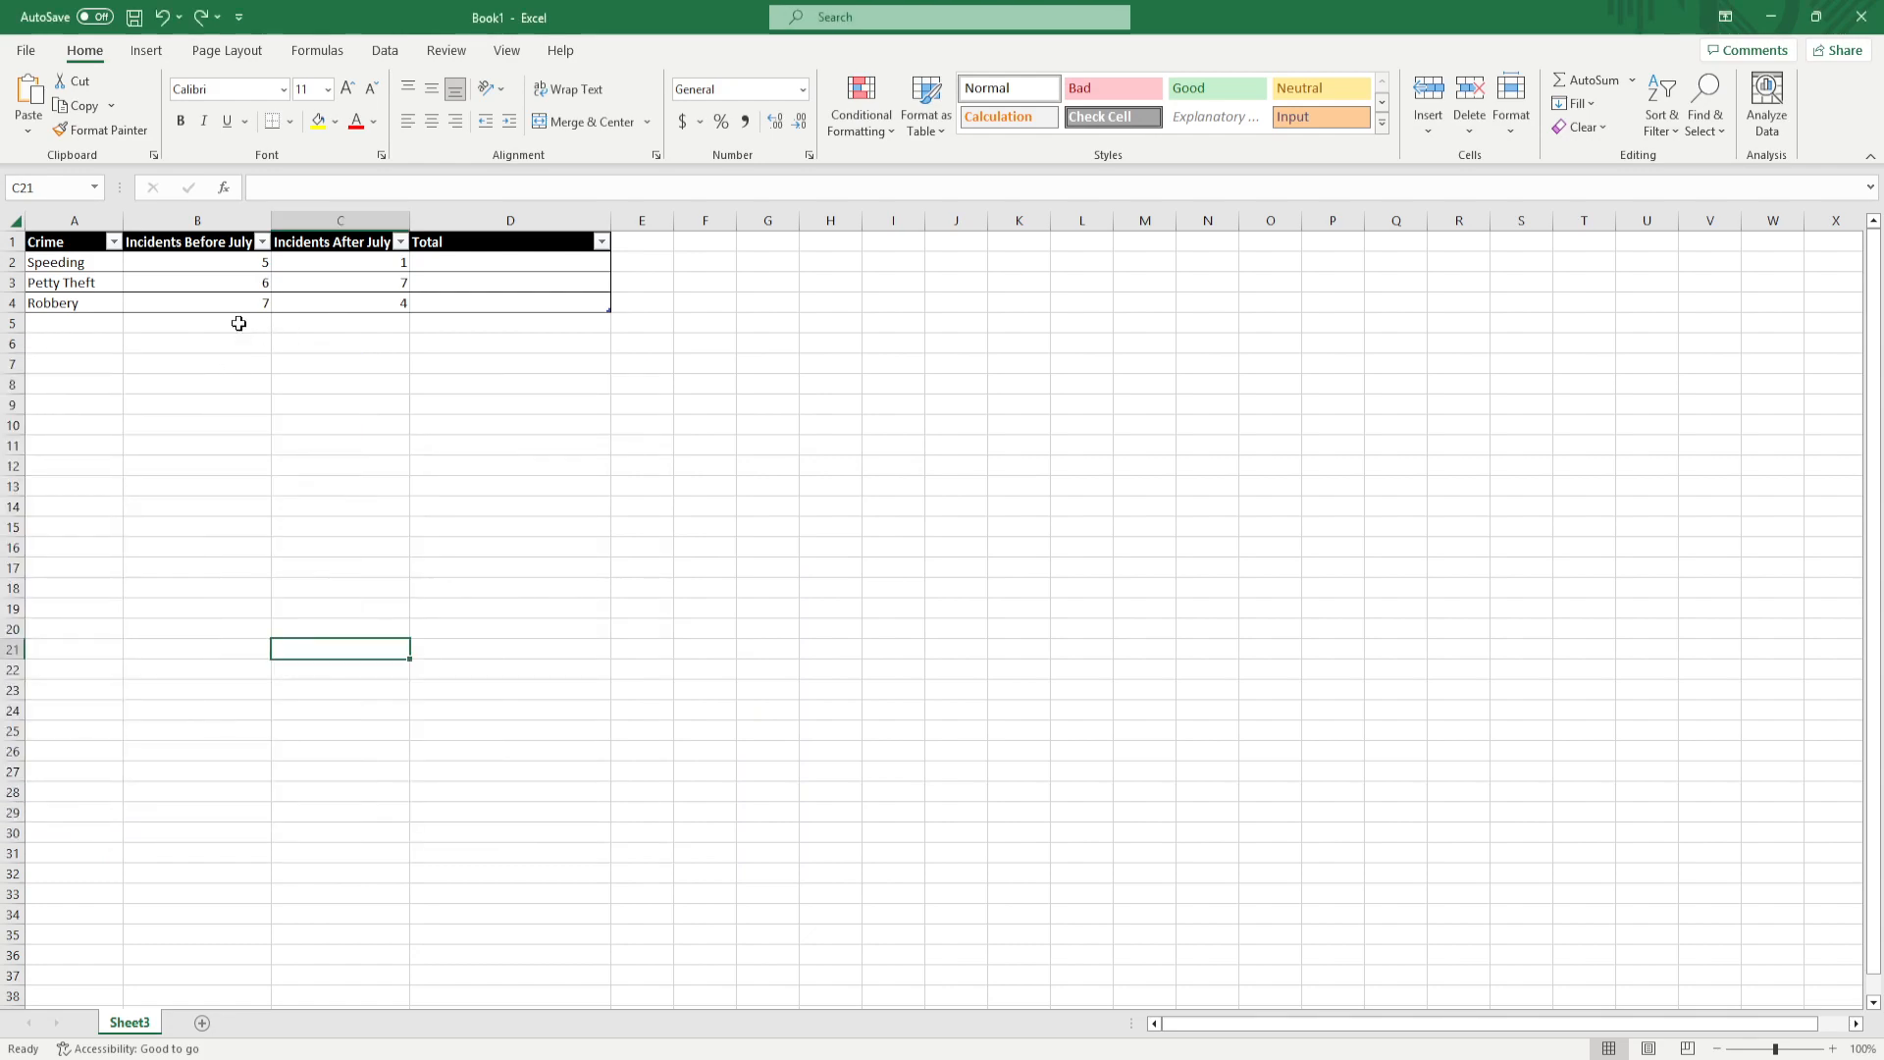
pyautogui.click(239, 324)
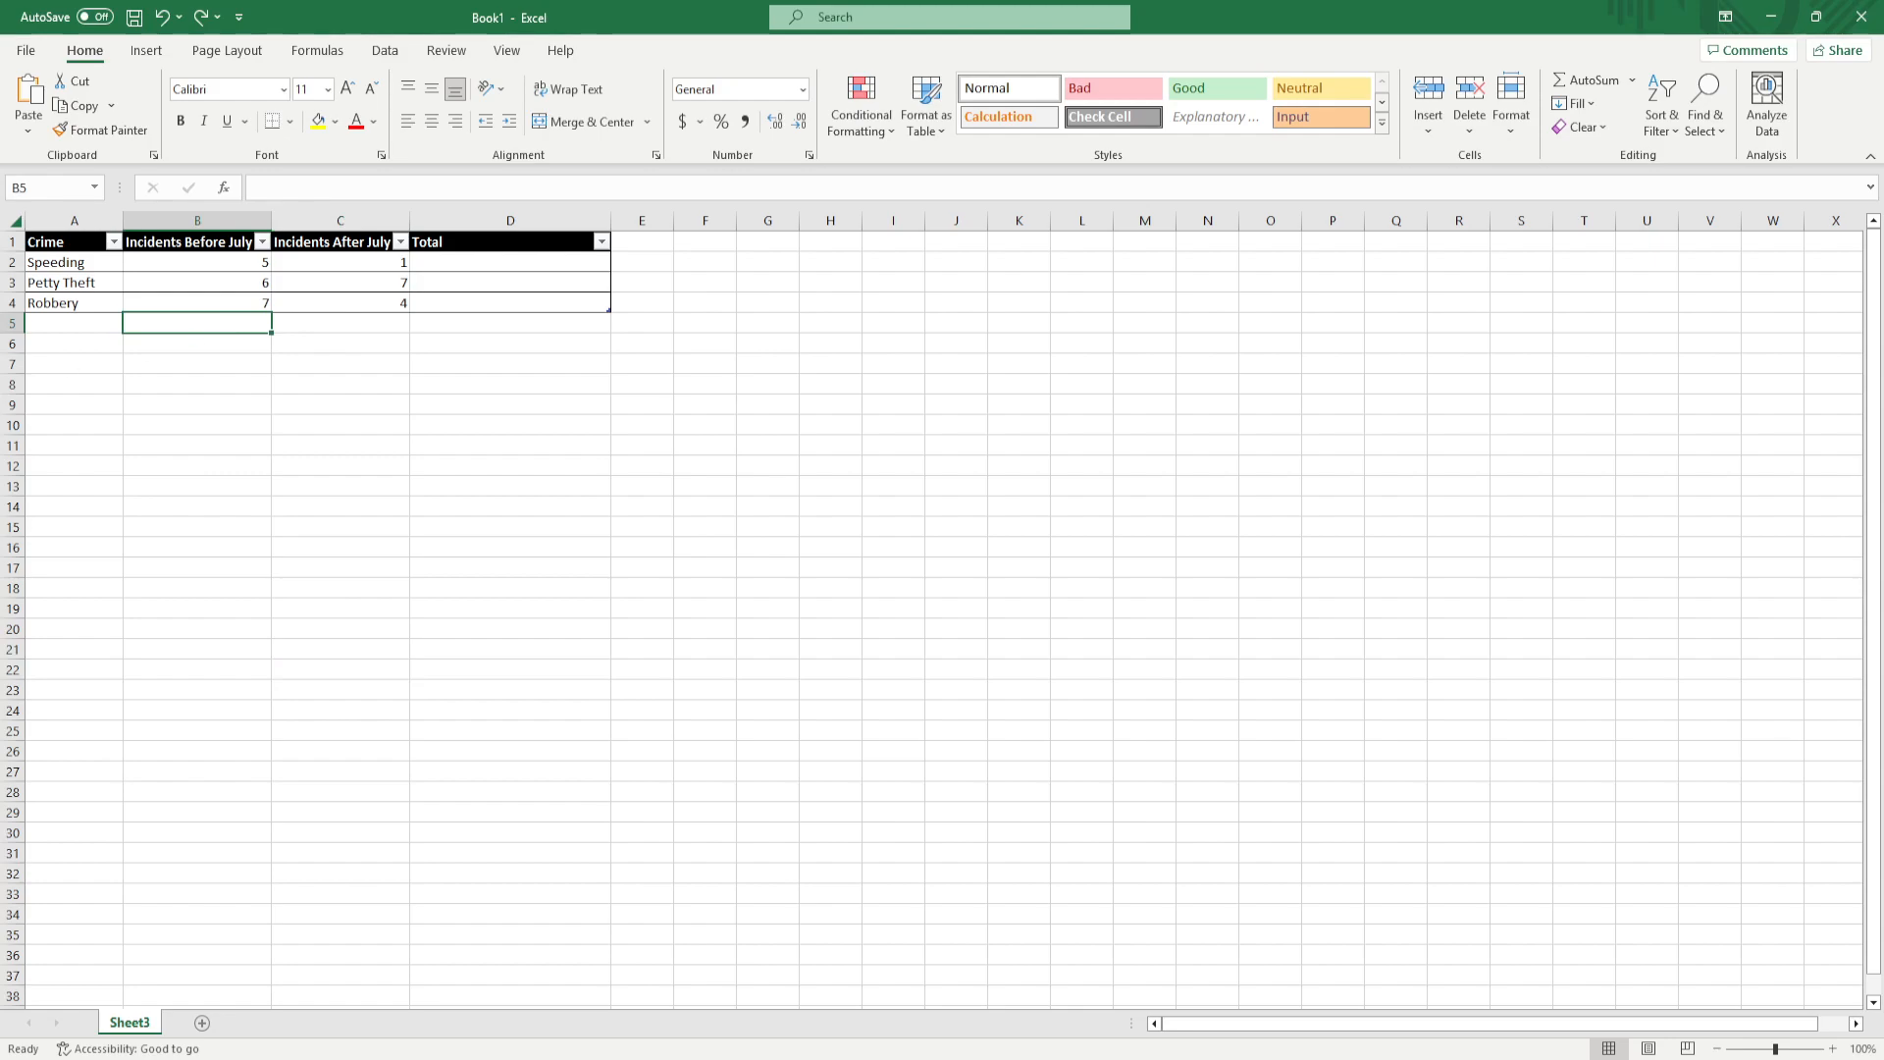
pyautogui.write('What is the difference between relative and absolute cell references in Excel?')
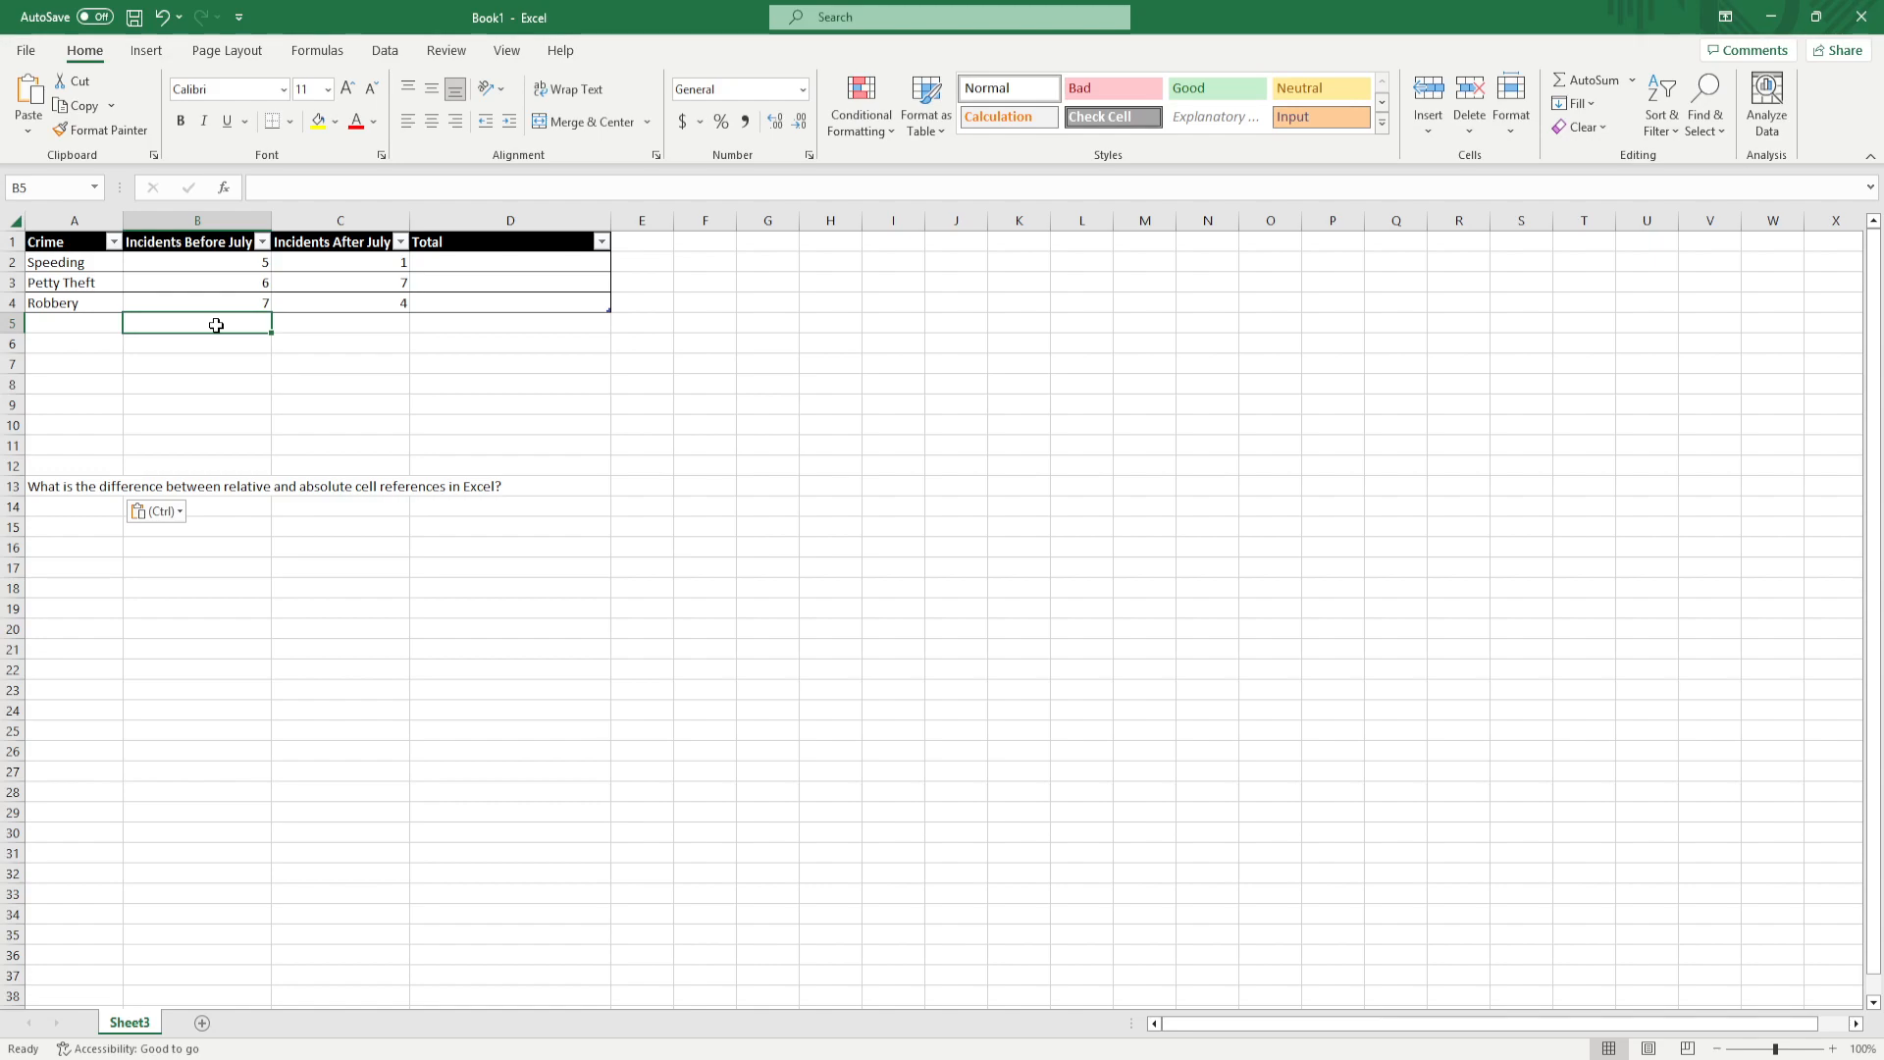
# Enter the formula =SUM(B1:B4) in cell B5, below the Incidents Before July figures
pyautogui.write('=')
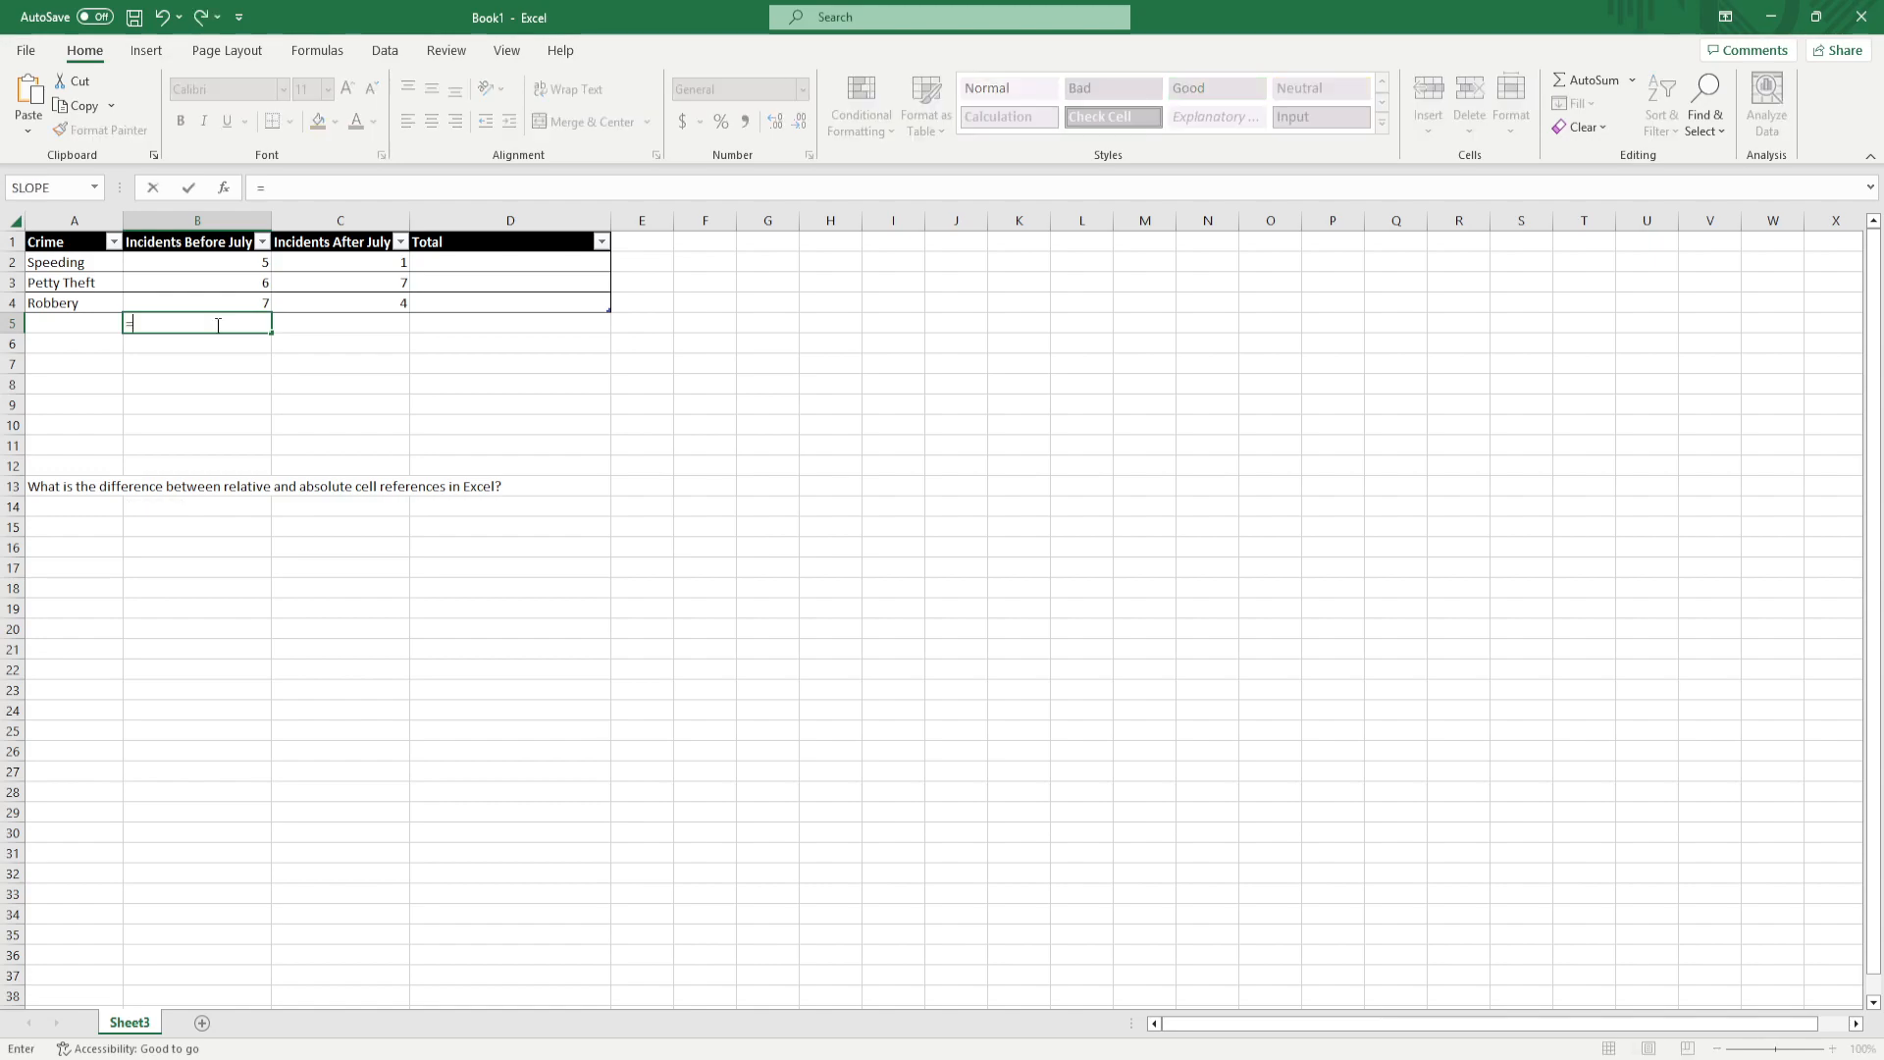
pyautogui.write('SUM')
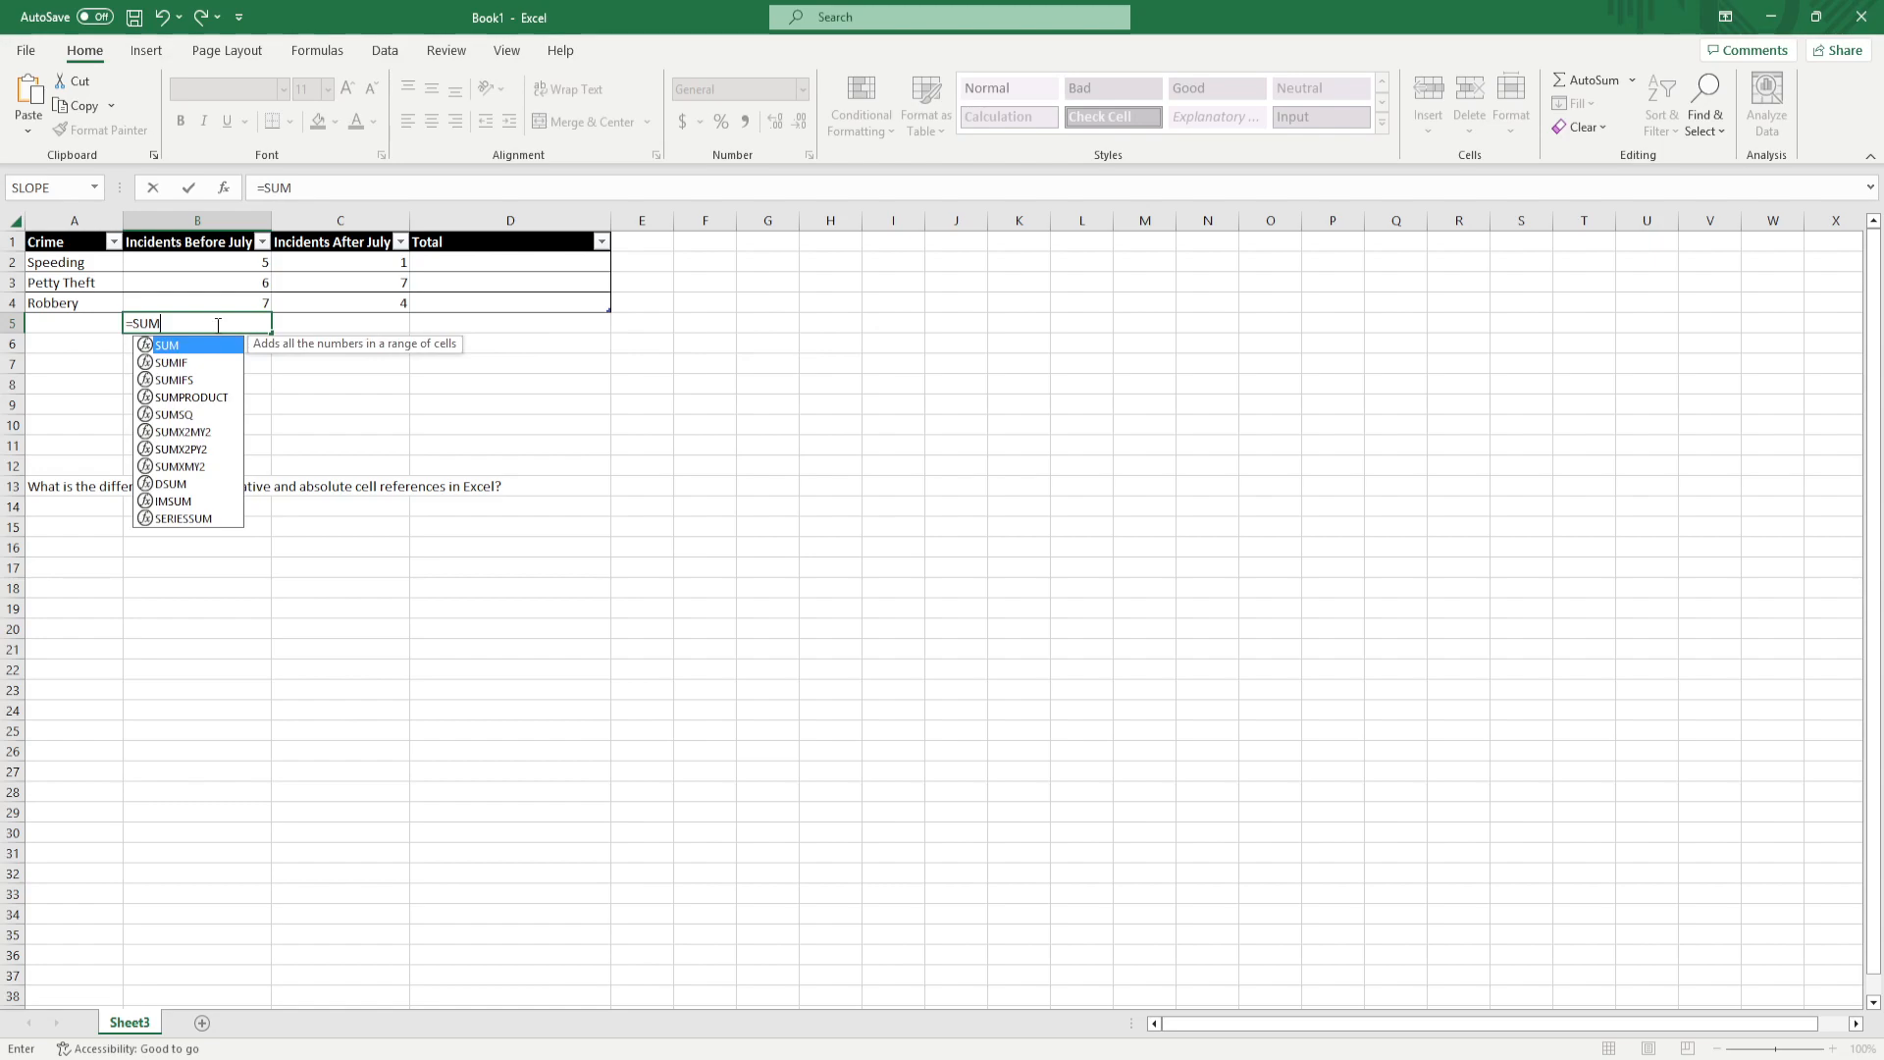
pyautogui.write('(B')
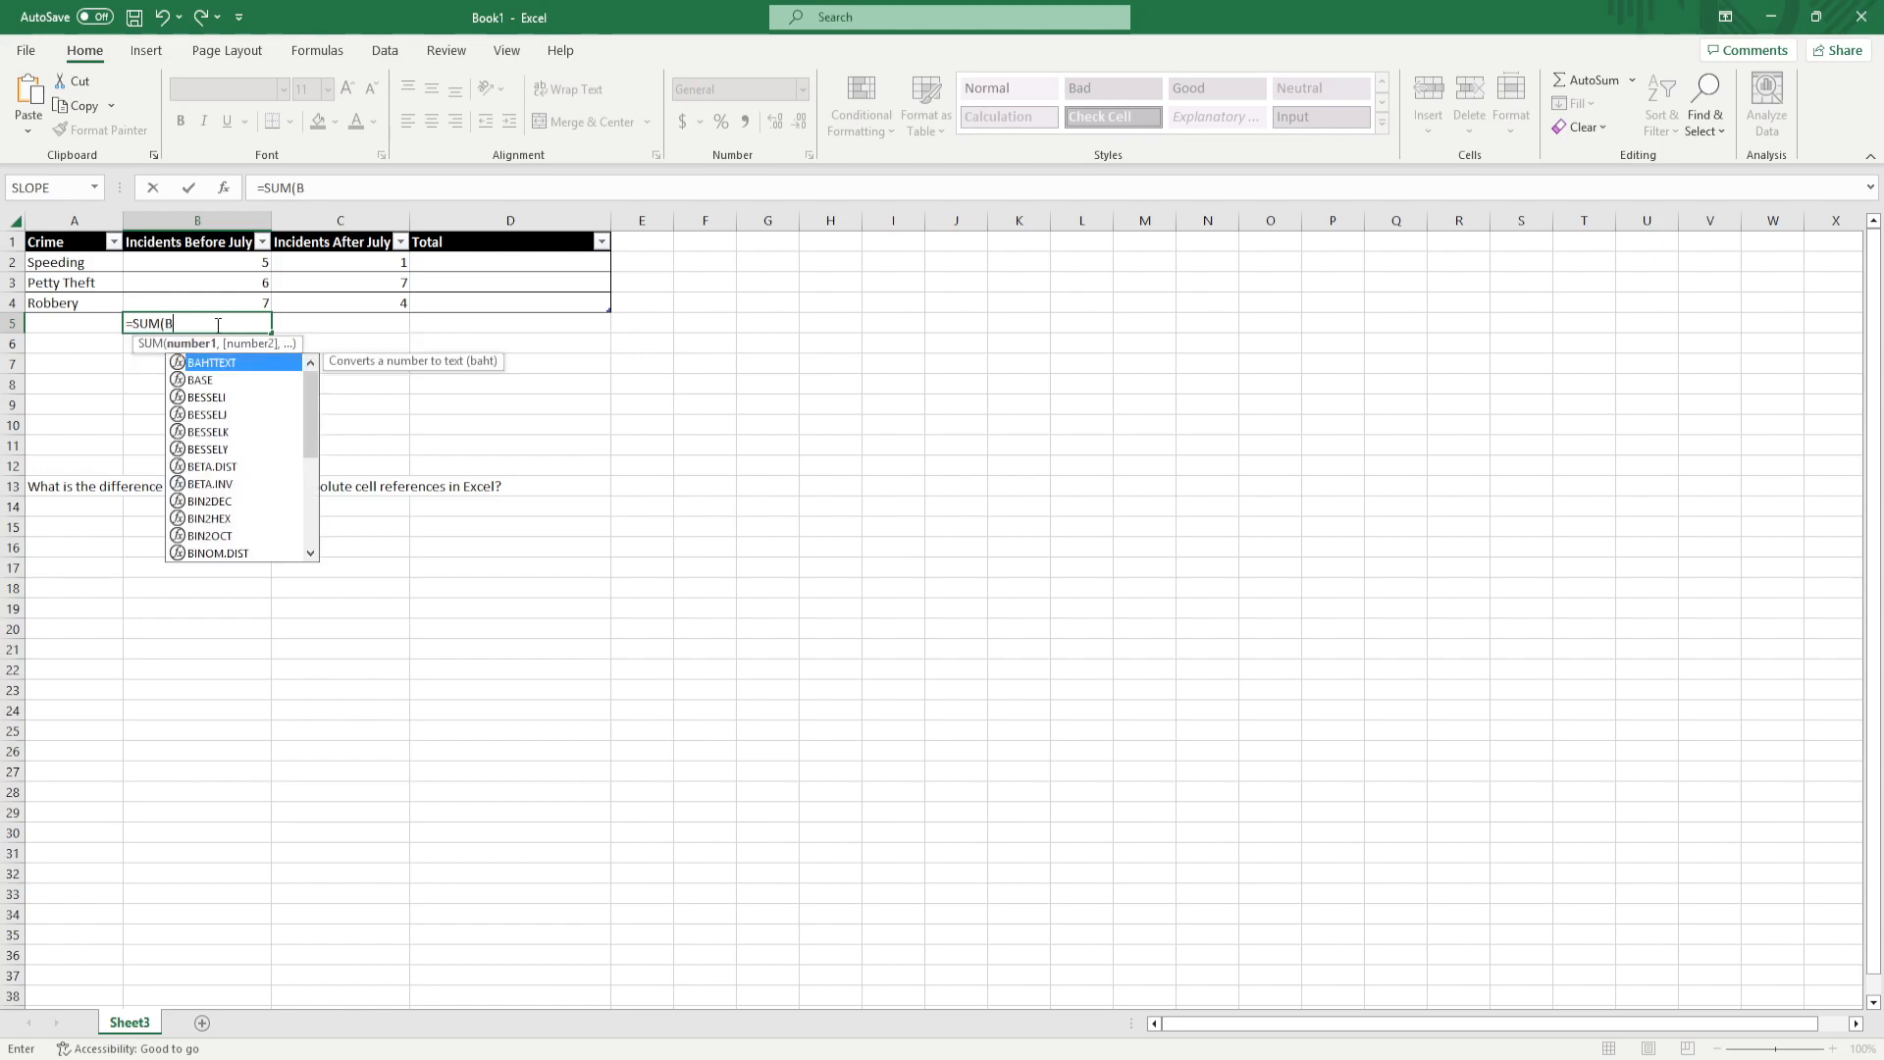
pyautogui.write('1:B')
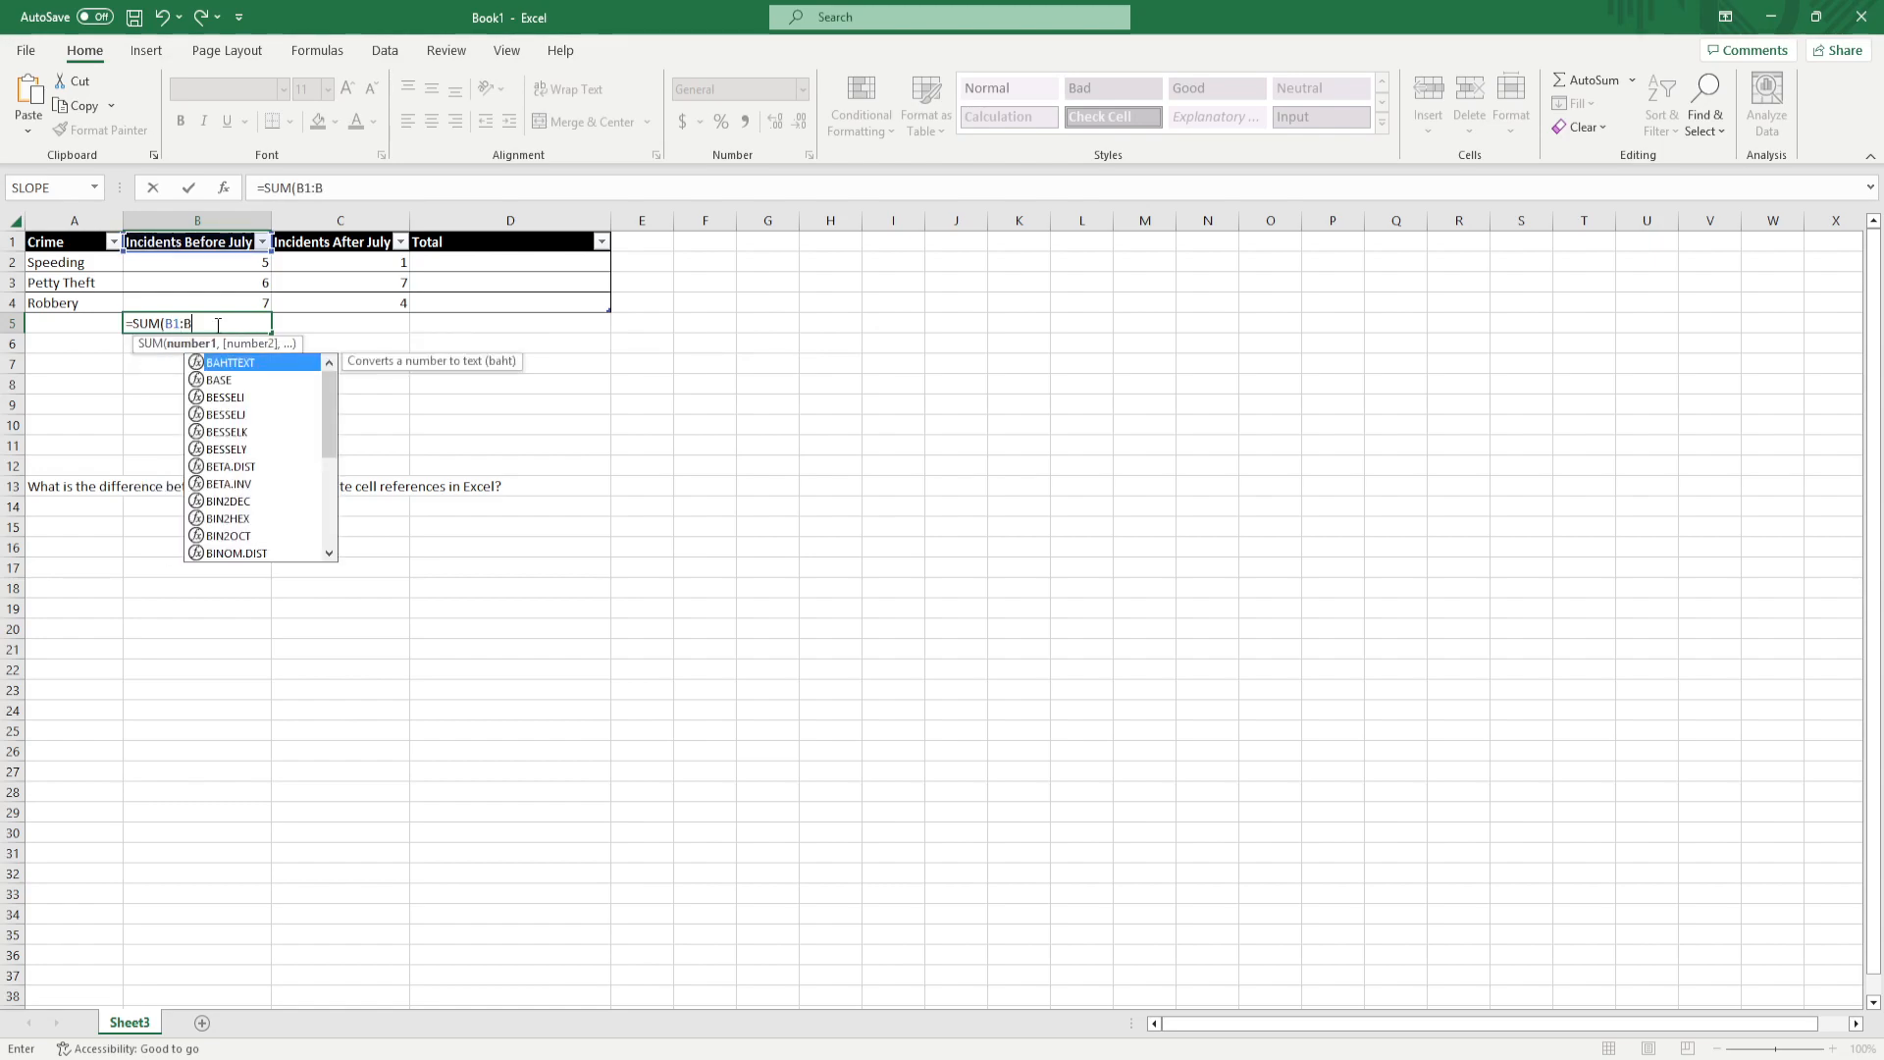
pyautogui.write('4')
pyautogui.press('BackSpace')
pyautogui.write('4')
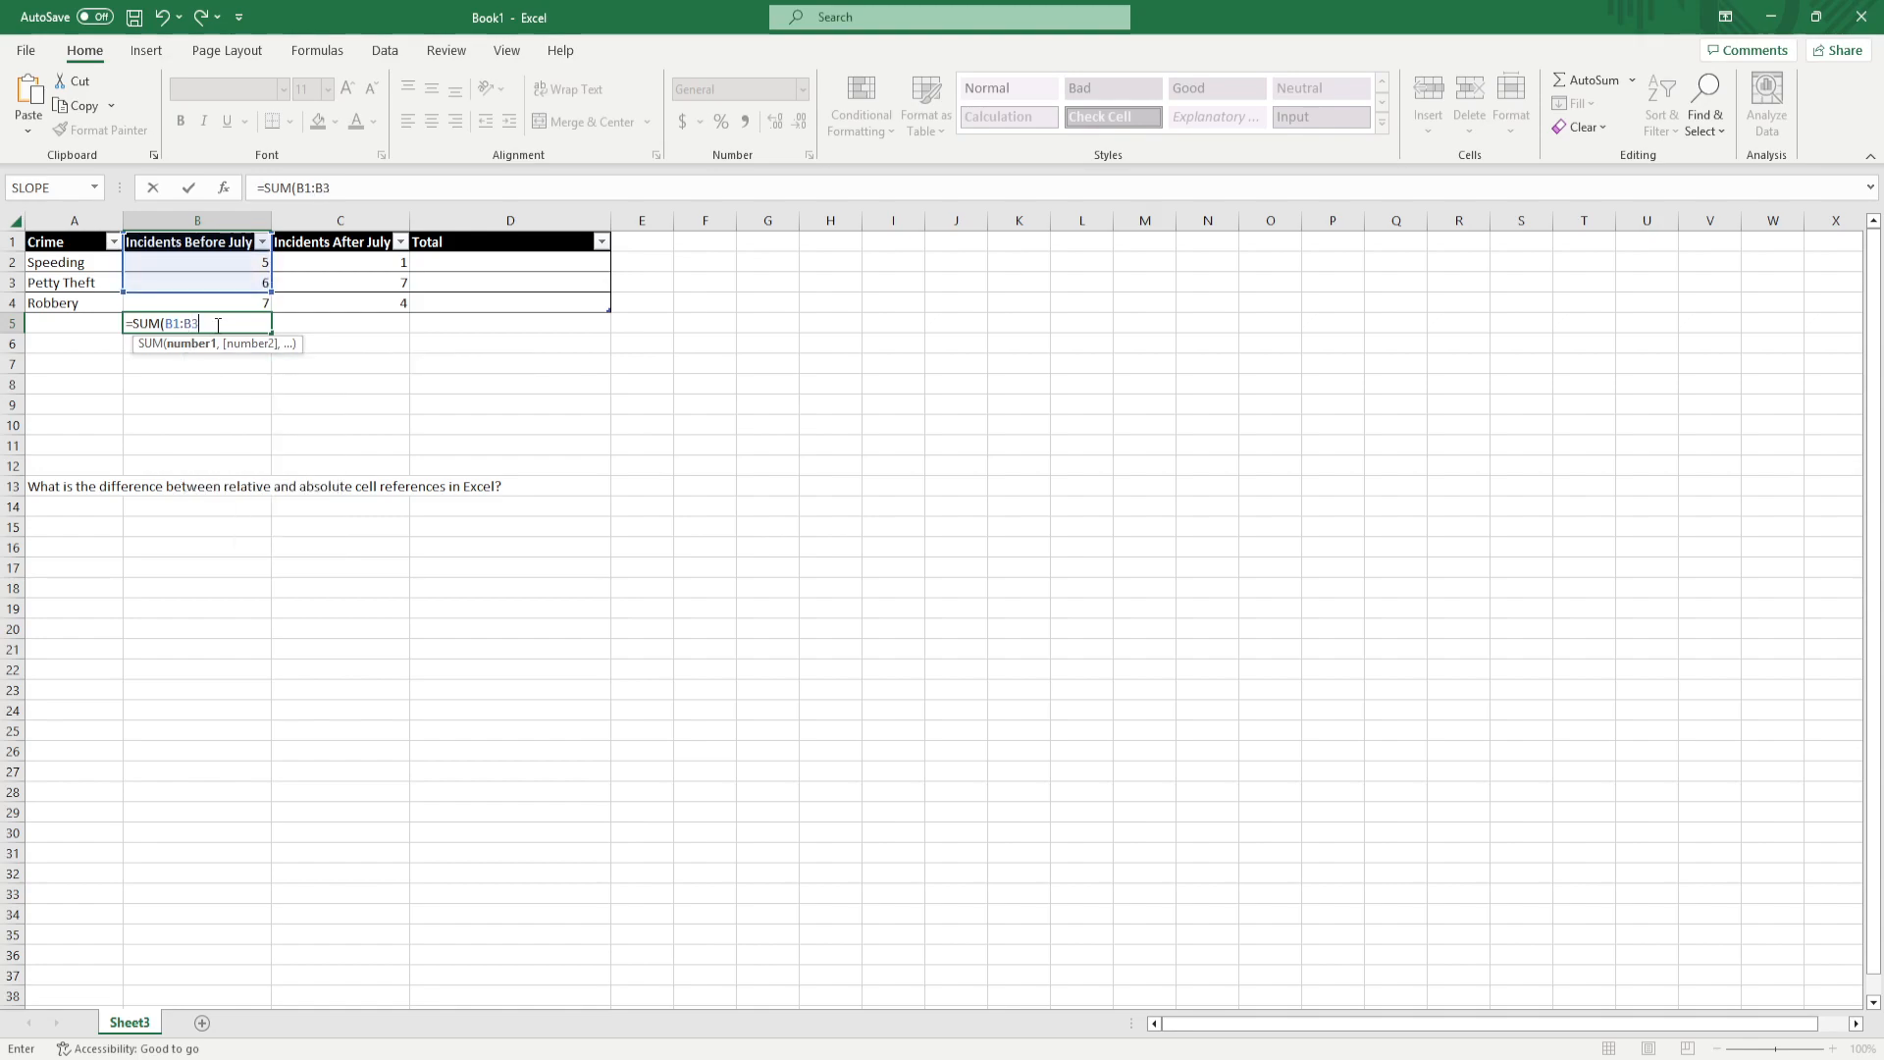
pyautogui.press('Return')
# Correct the formula in B5 to =SUM(B2:B4) so that the range starts below the header
pyautogui.click(212, 324)
pyautogui.click(312, 187)
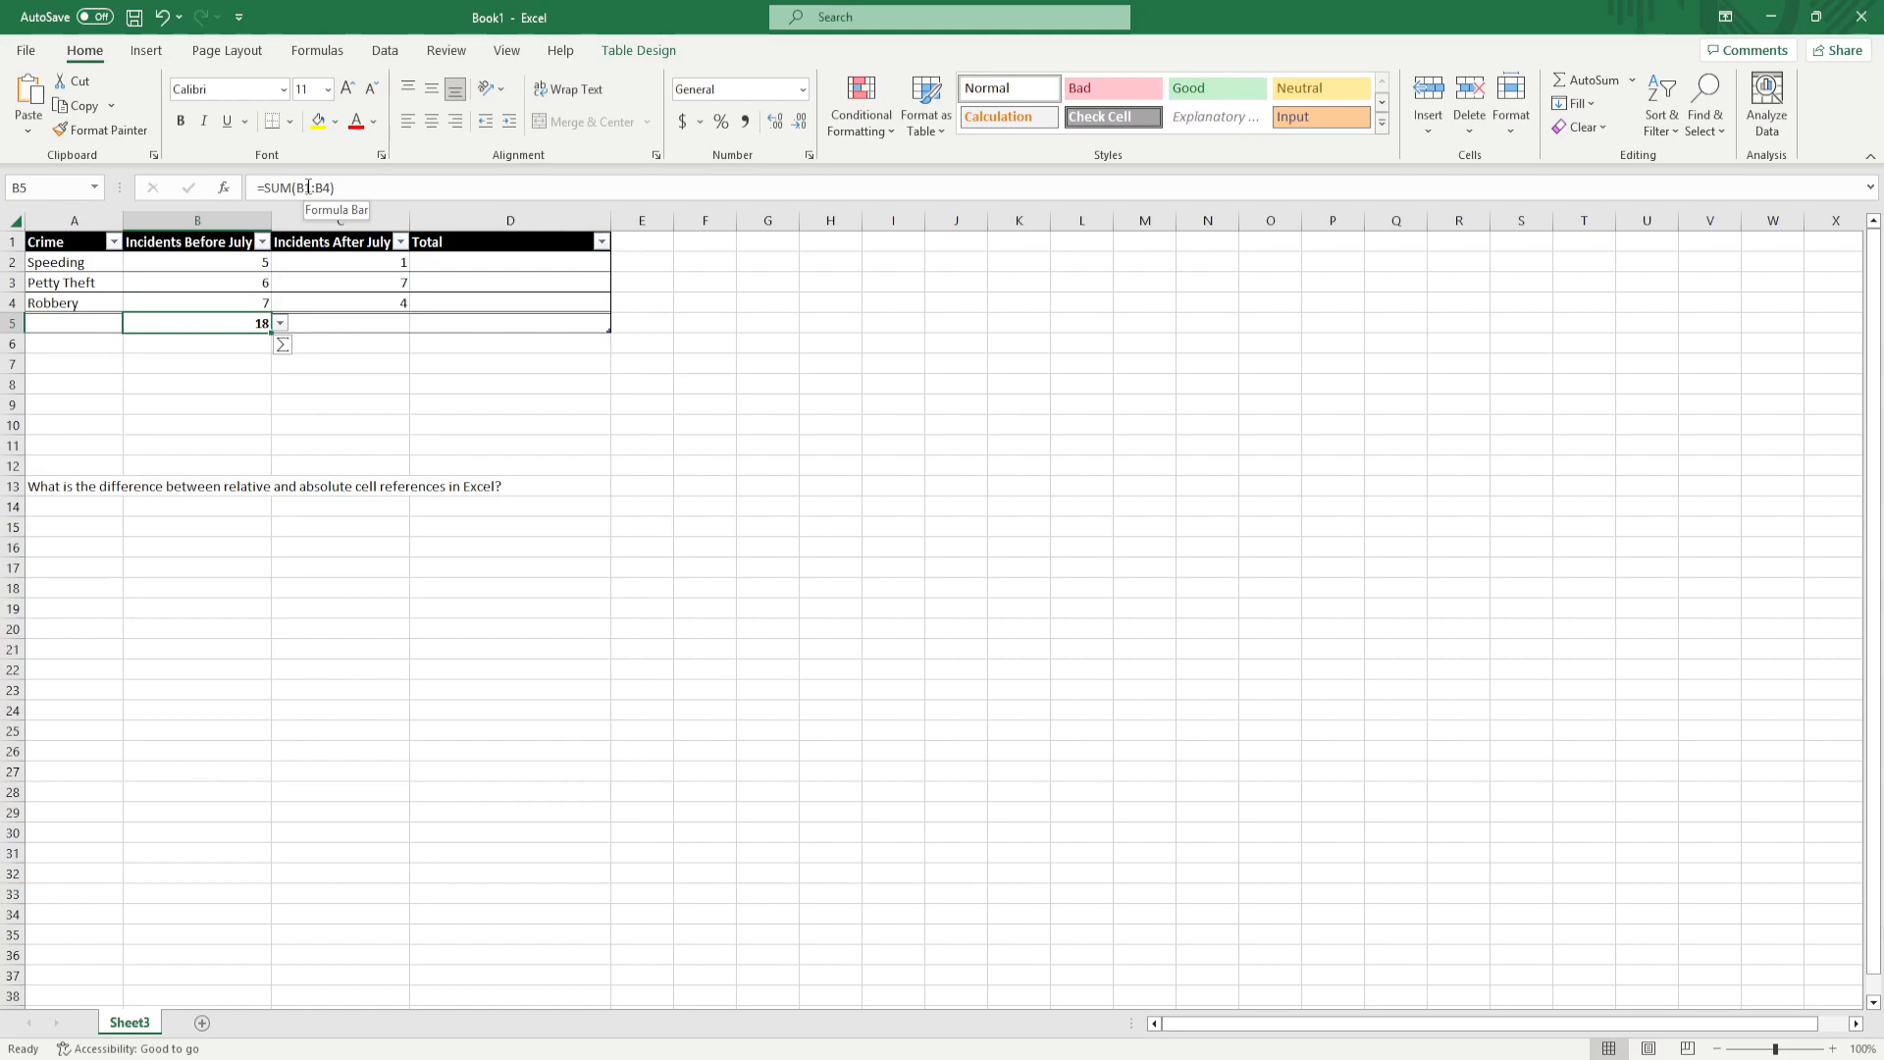
pyautogui.press('BackSpace')
pyautogui.write('2')
pyautogui.press('Return')
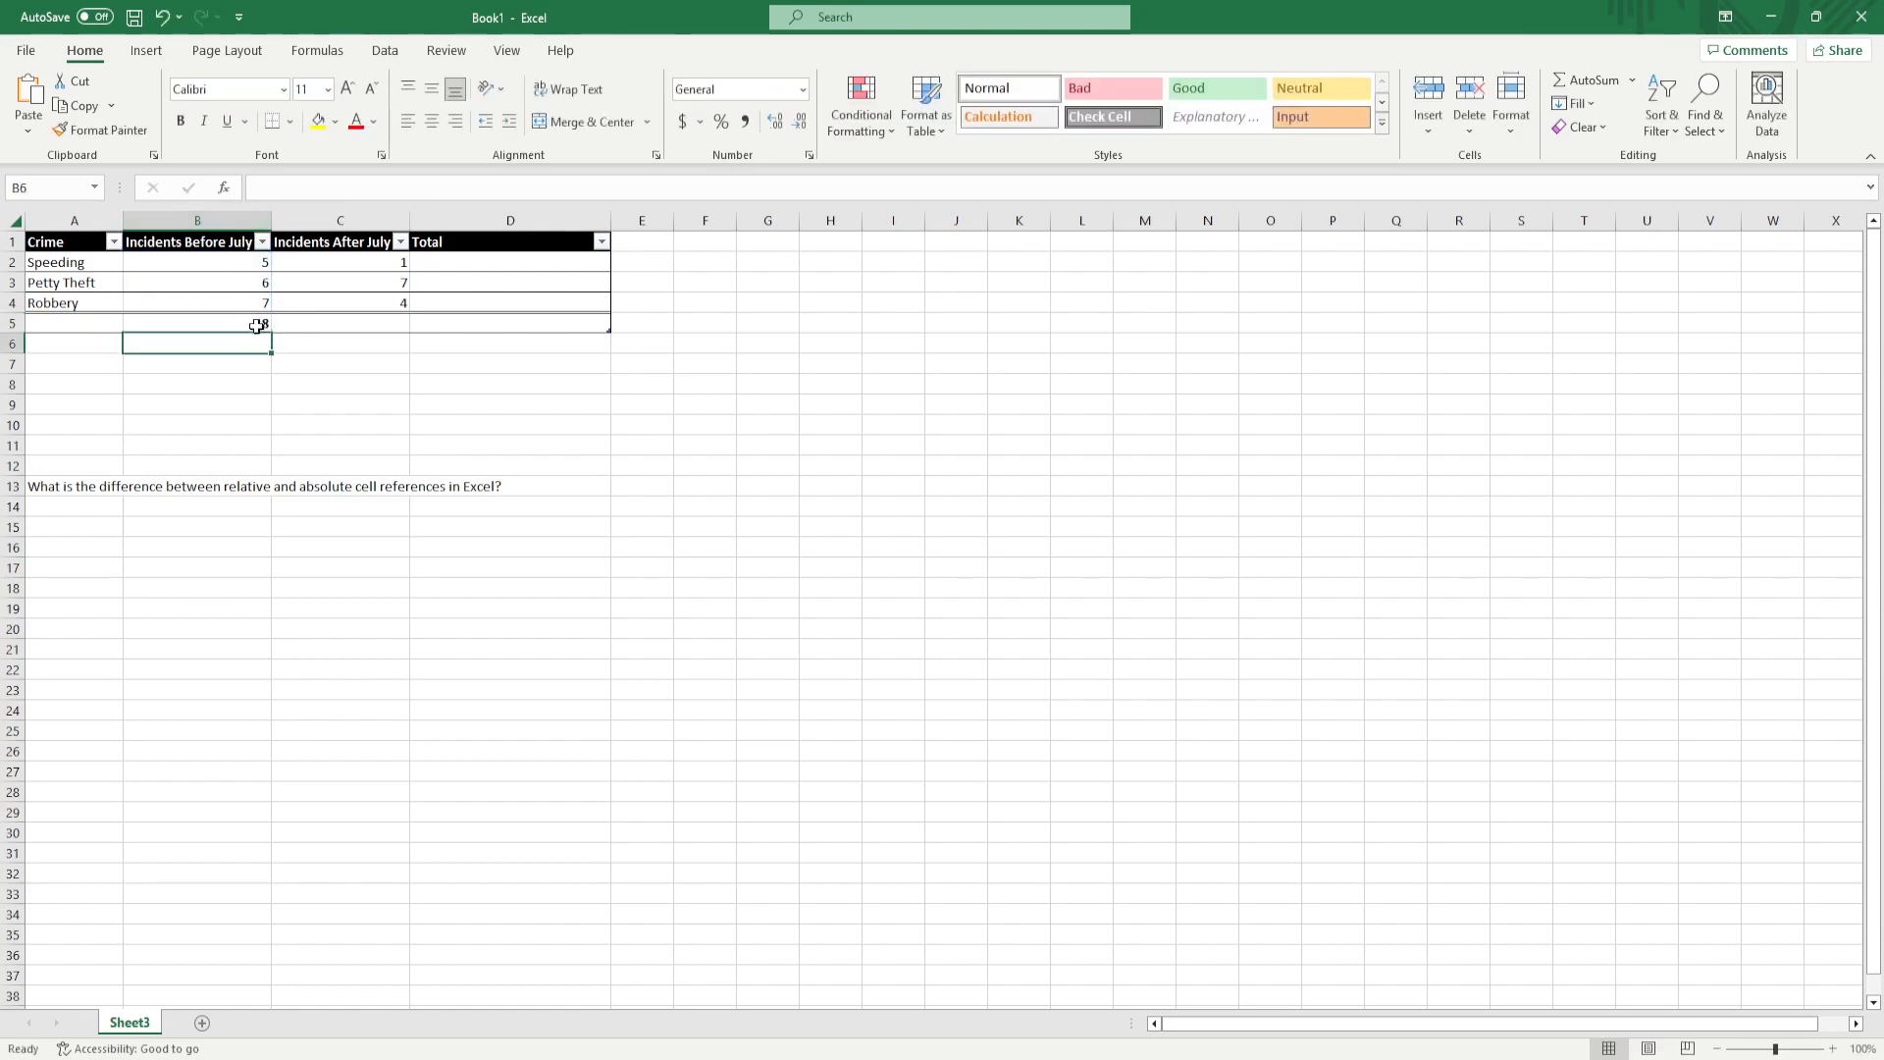
# Fill the sum formula from B5 across into C5, below the Incidents After July figures
pyautogui.click(333, 319)
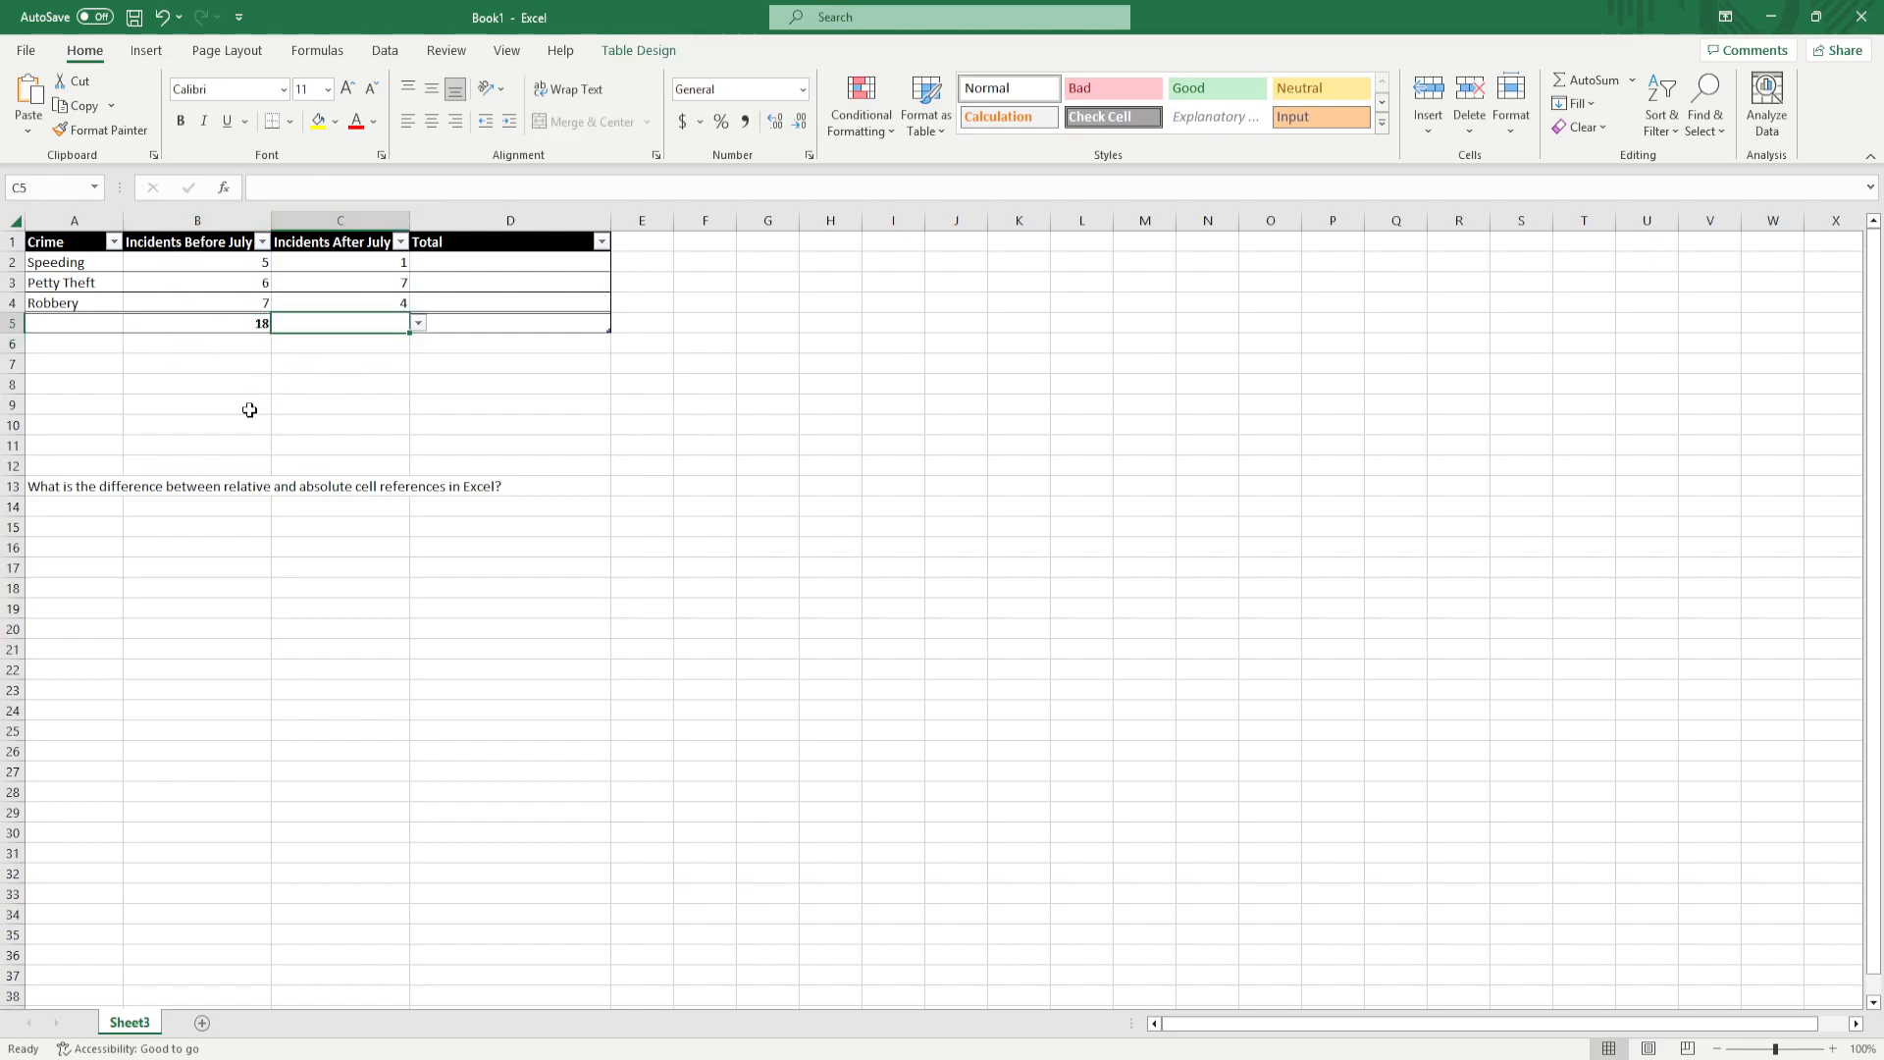
pyautogui.click(244, 323)
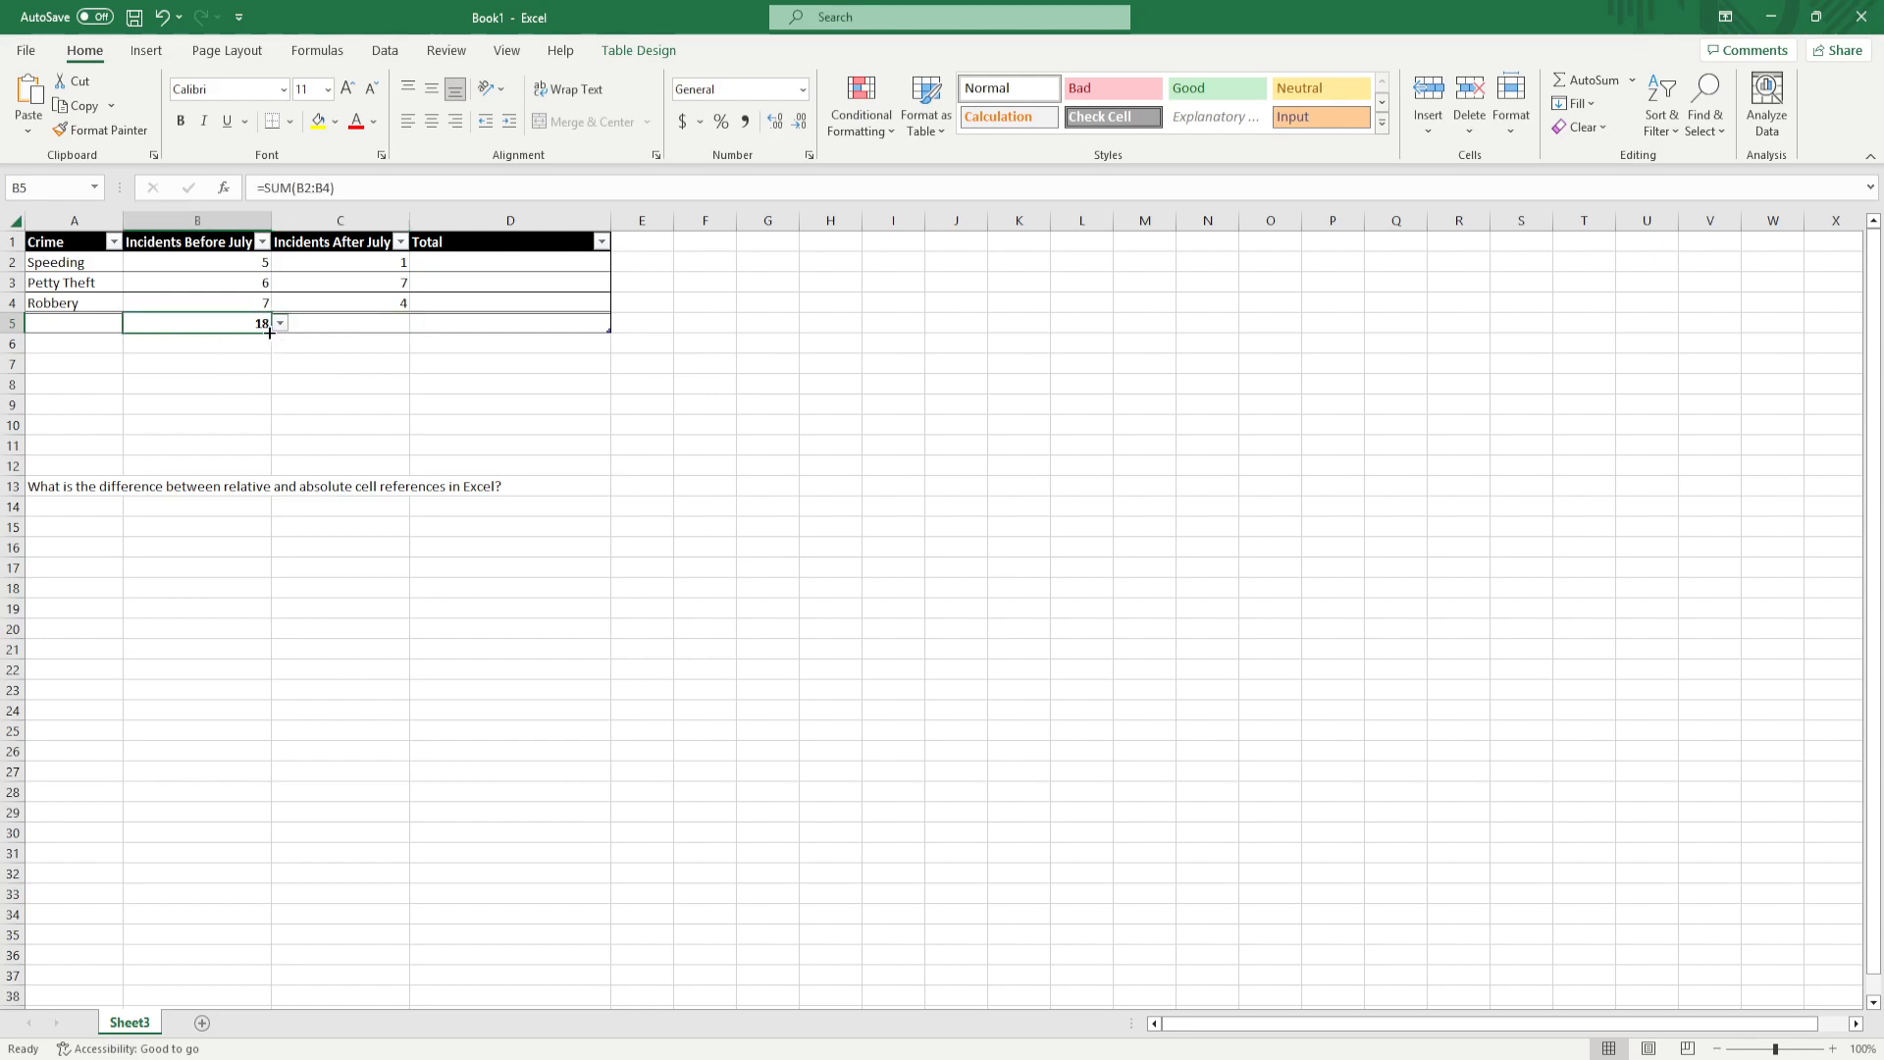
pyautogui.moveTo(269, 332); pyautogui.dragTo(366, 335)
# Examine the formulas in B5 and C5 to compare how their relative references differ
pyautogui.click(256, 365)
pyautogui.click(233, 329)
pyautogui.click(306, 324)
pyautogui.click(173, 337)
pyautogui.click(201, 325)
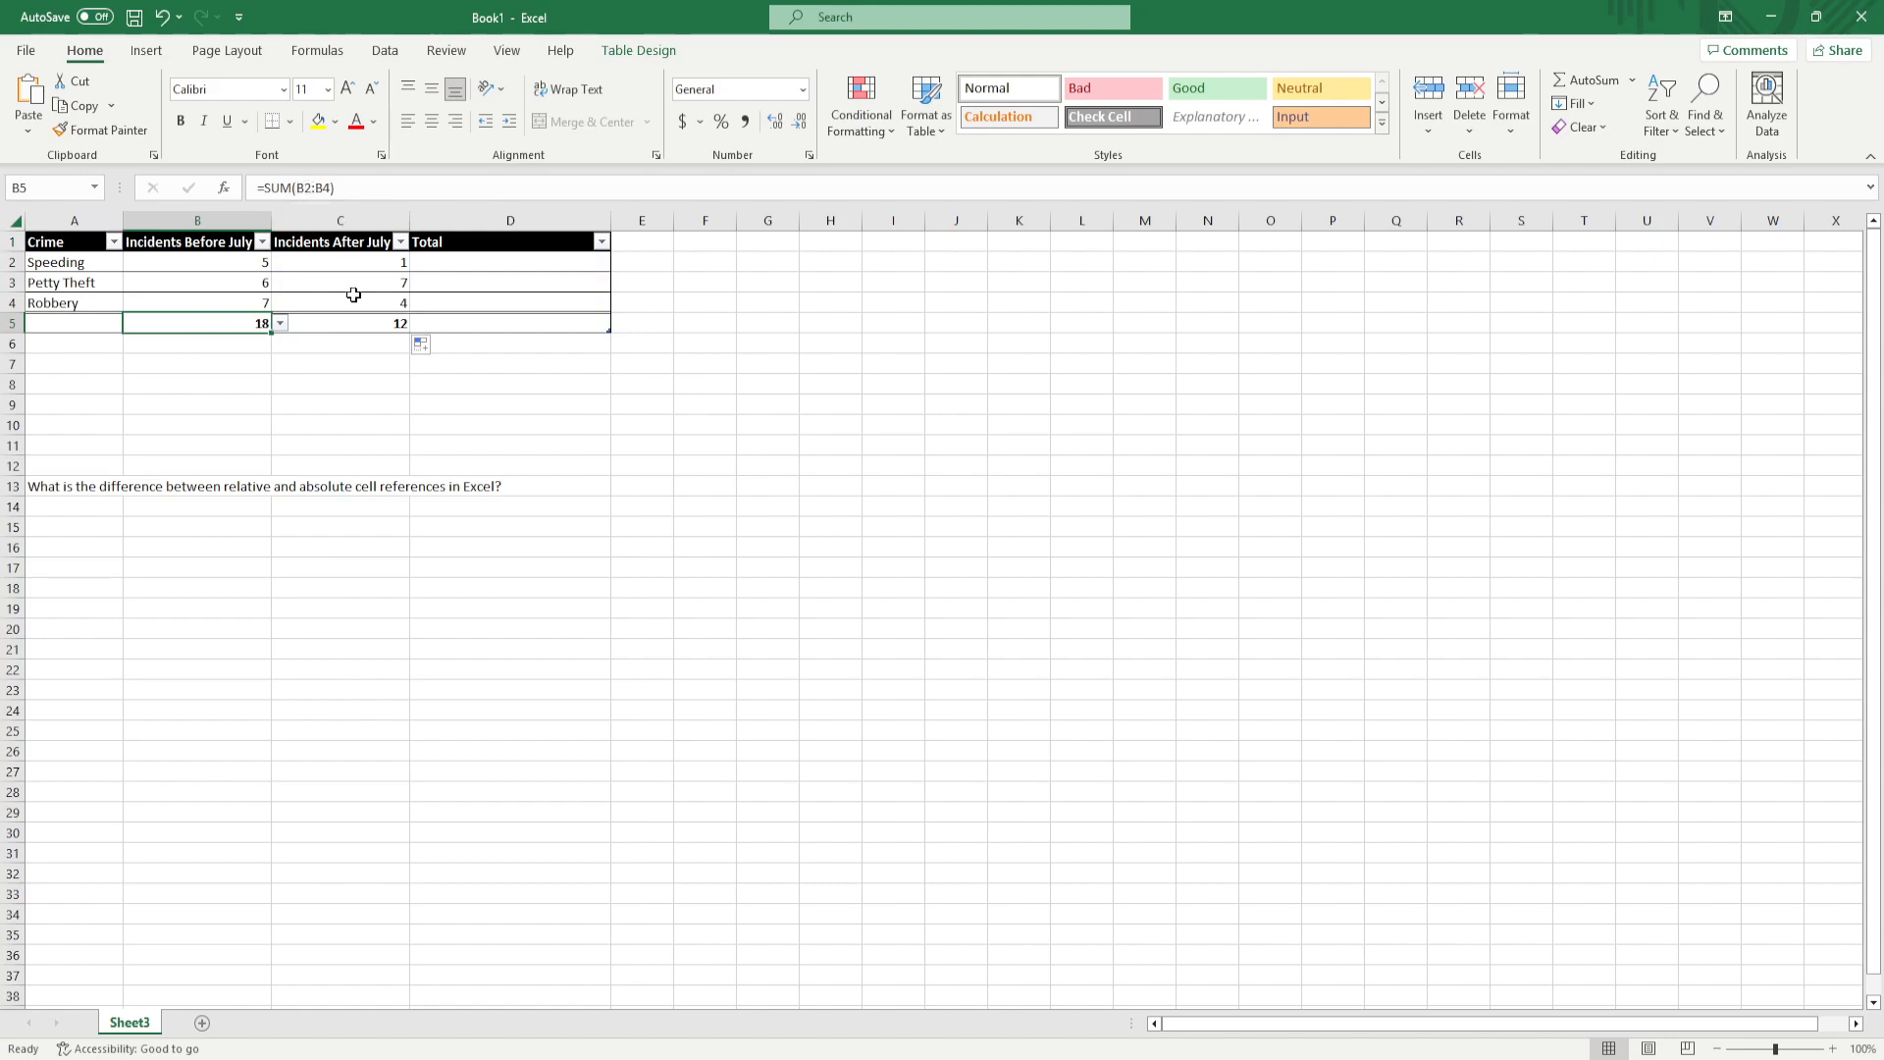
pyautogui.click(357, 326)
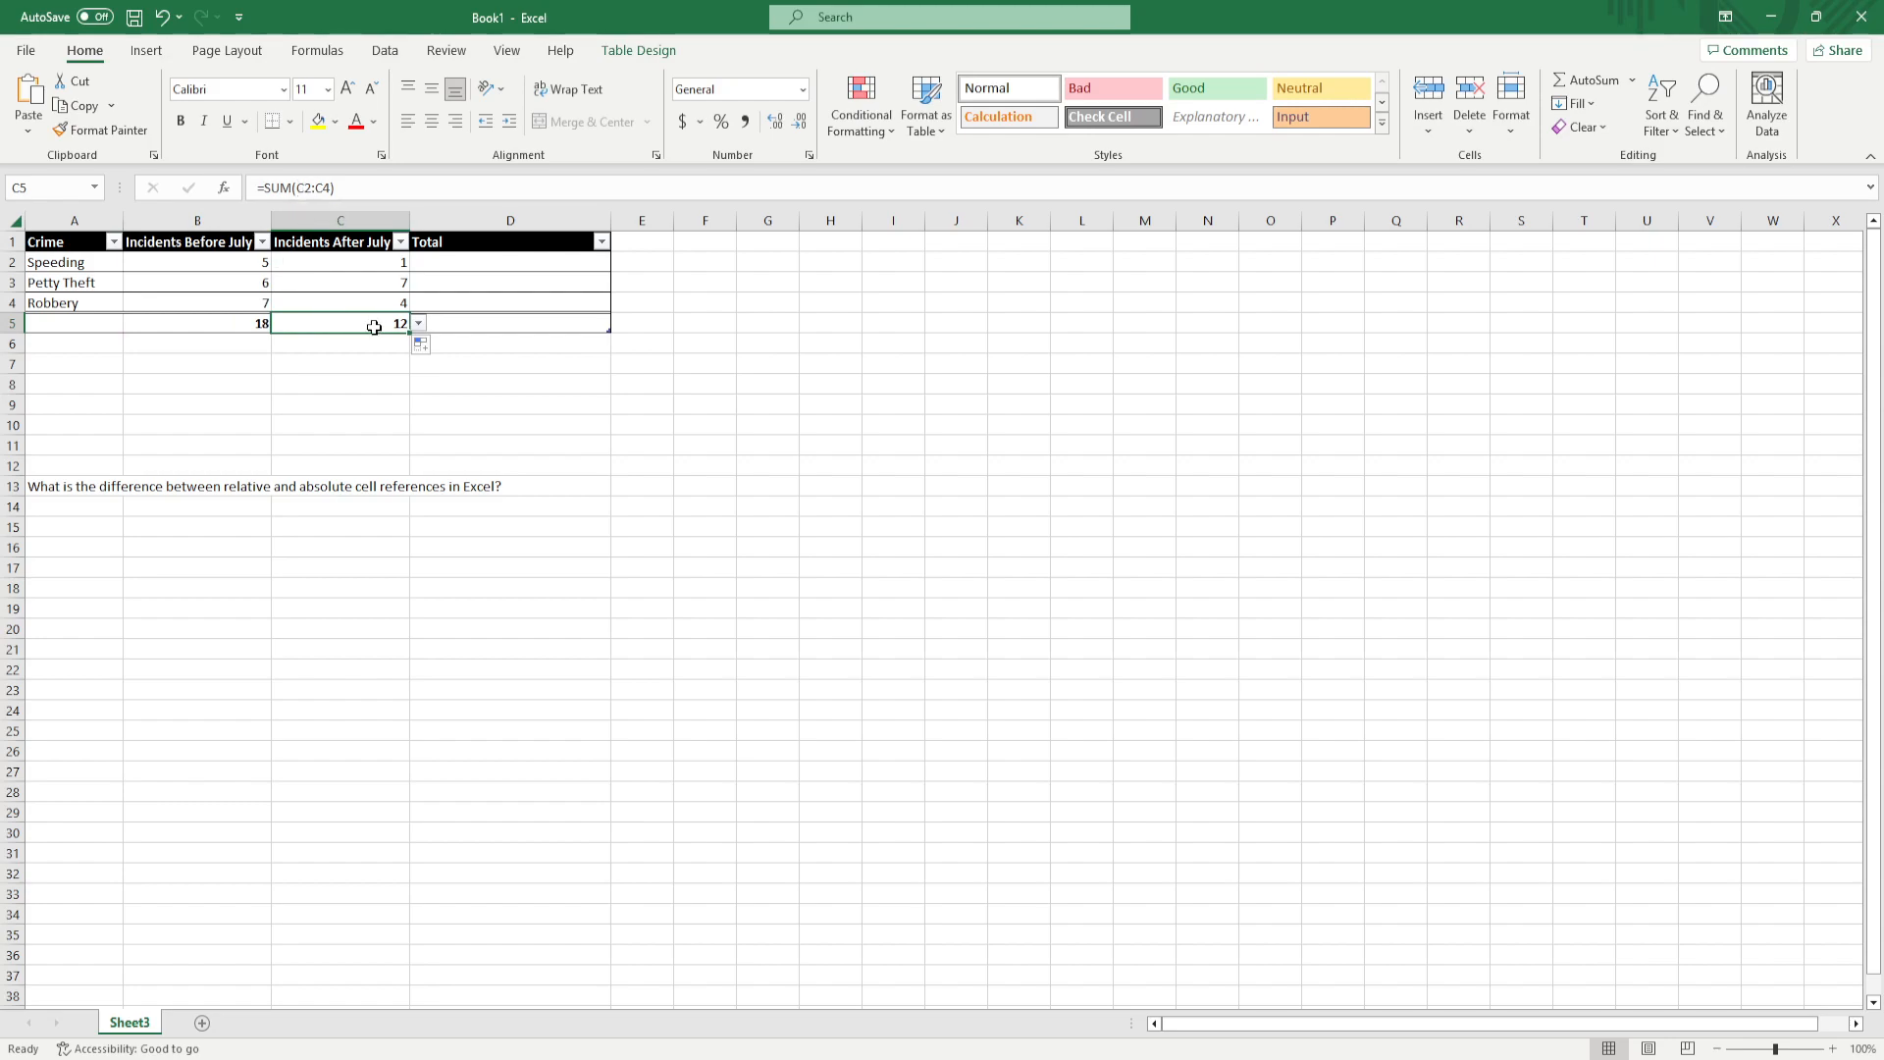
pyautogui.click(508, 335)
pyautogui.click(500, 325)
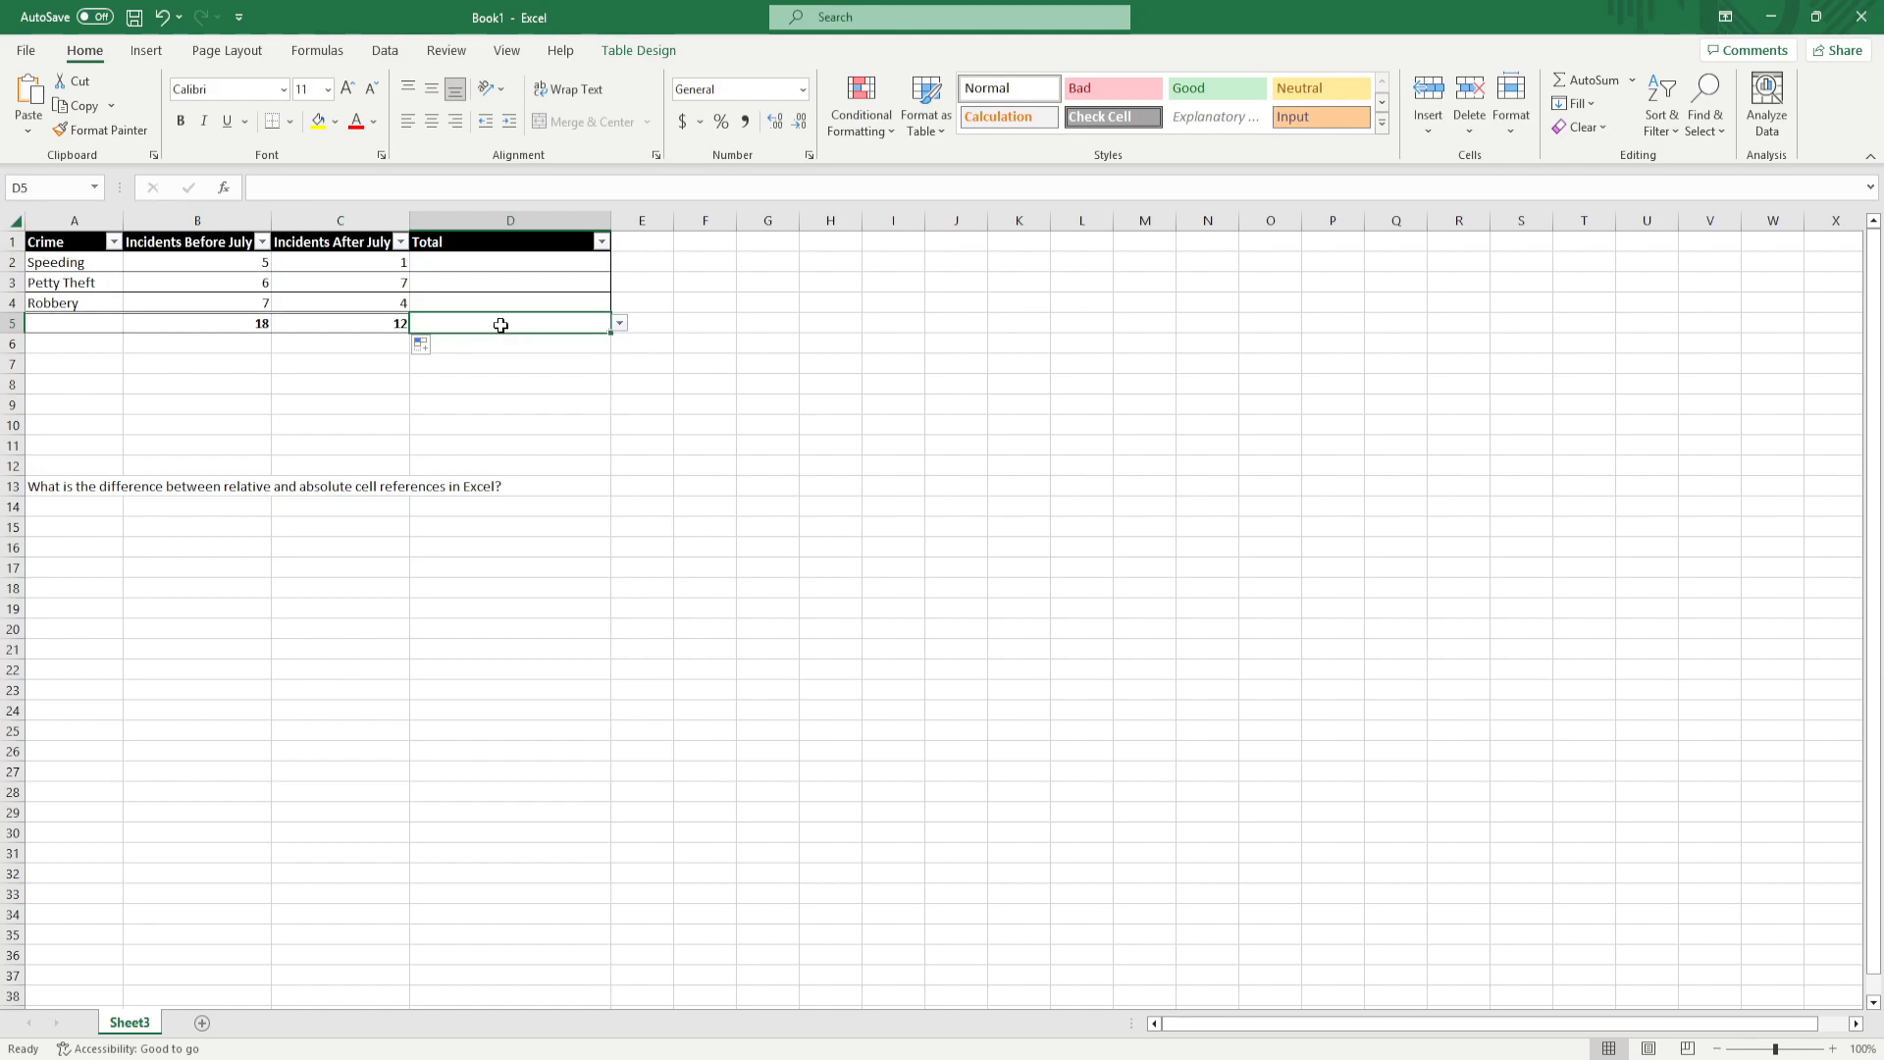
pyautogui.click(361, 381)
# Enter the formula =SUM($B2:$B4) in cell B6, with the column reference fixed at both ends of the range
pyautogui.click(211, 350)
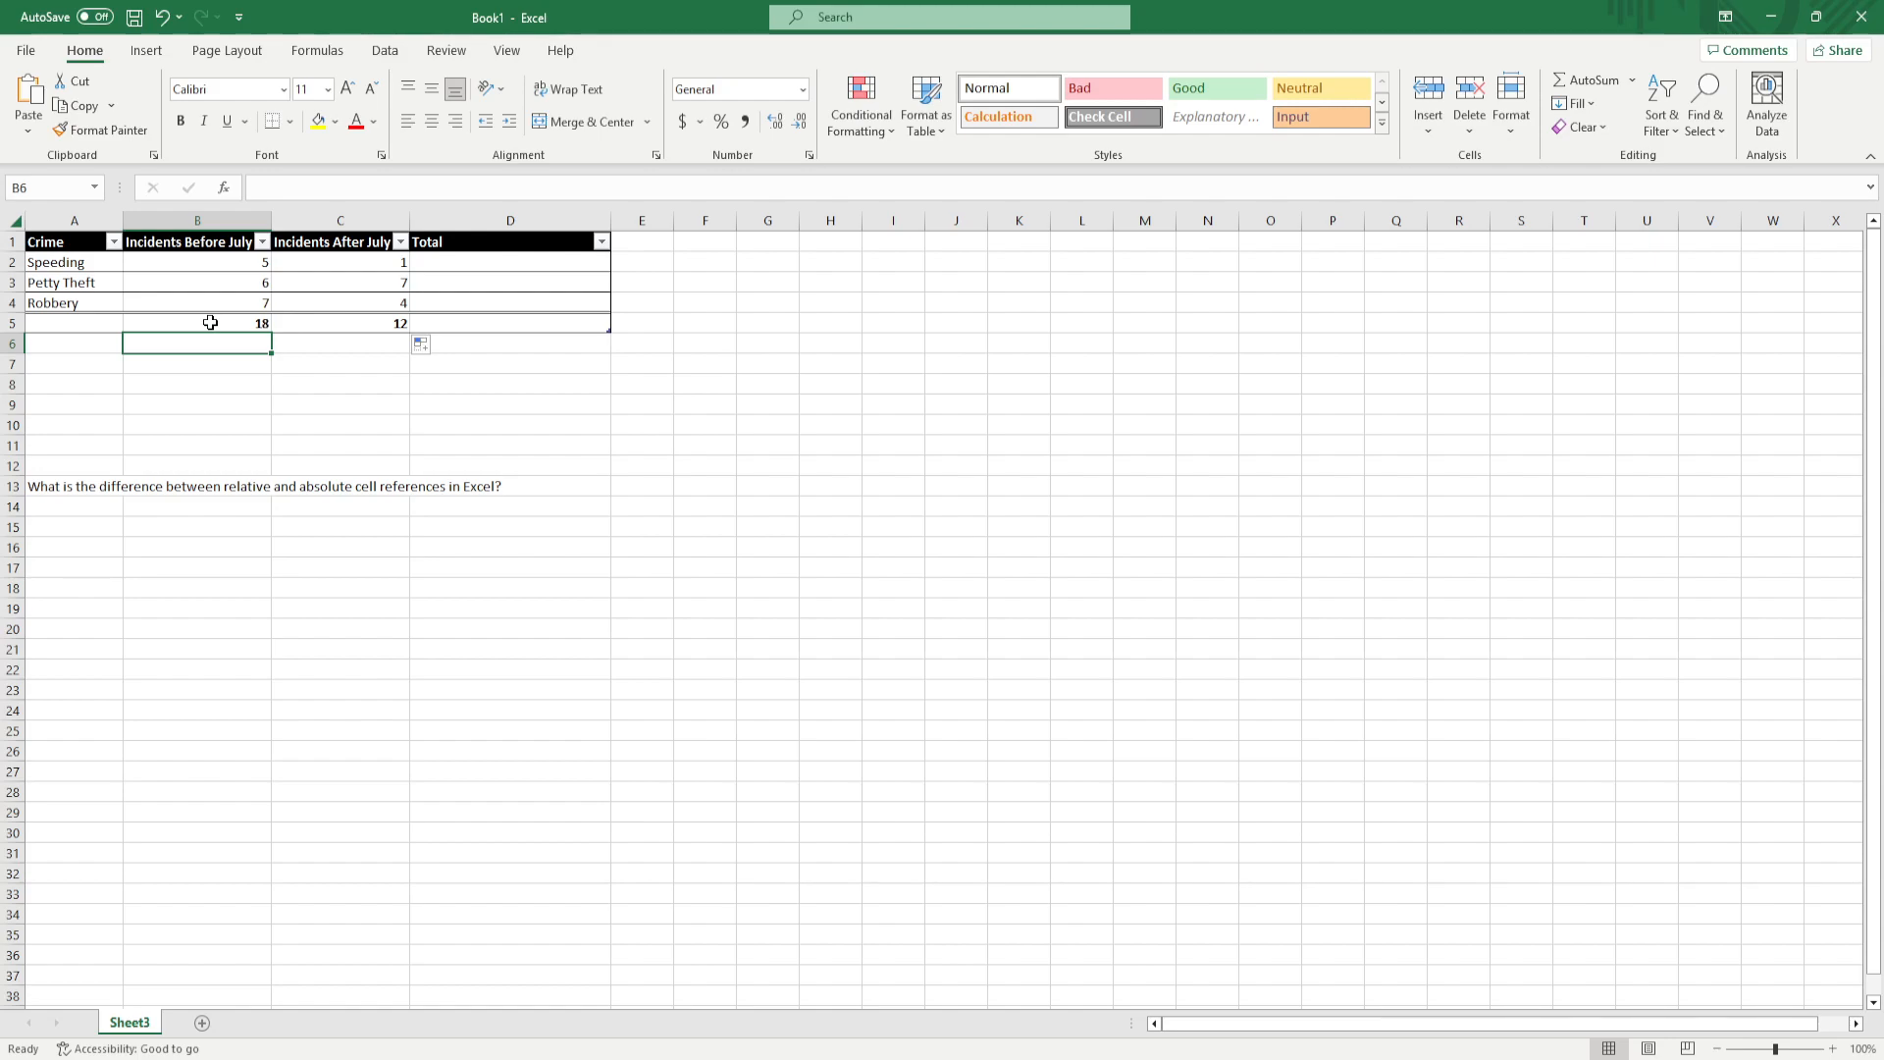
pyautogui.write('=SUM(')
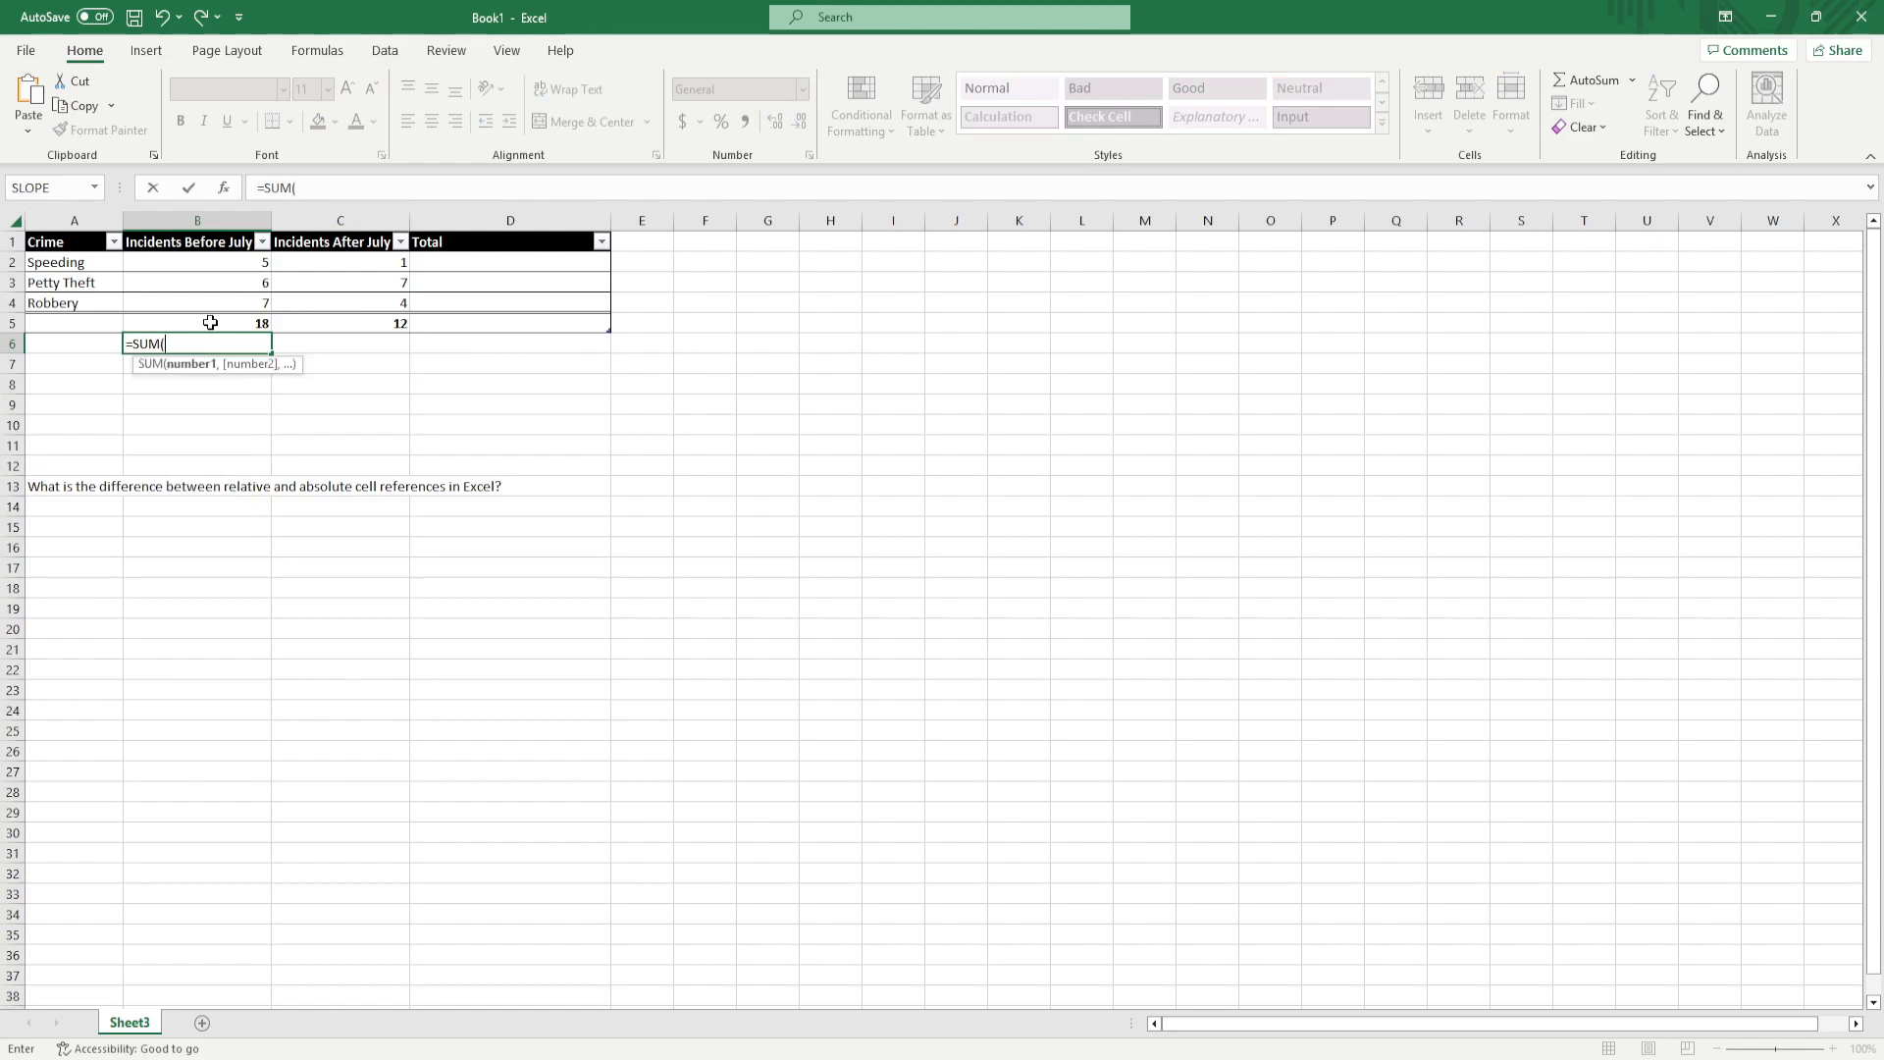
pyautogui.write(' $B2')
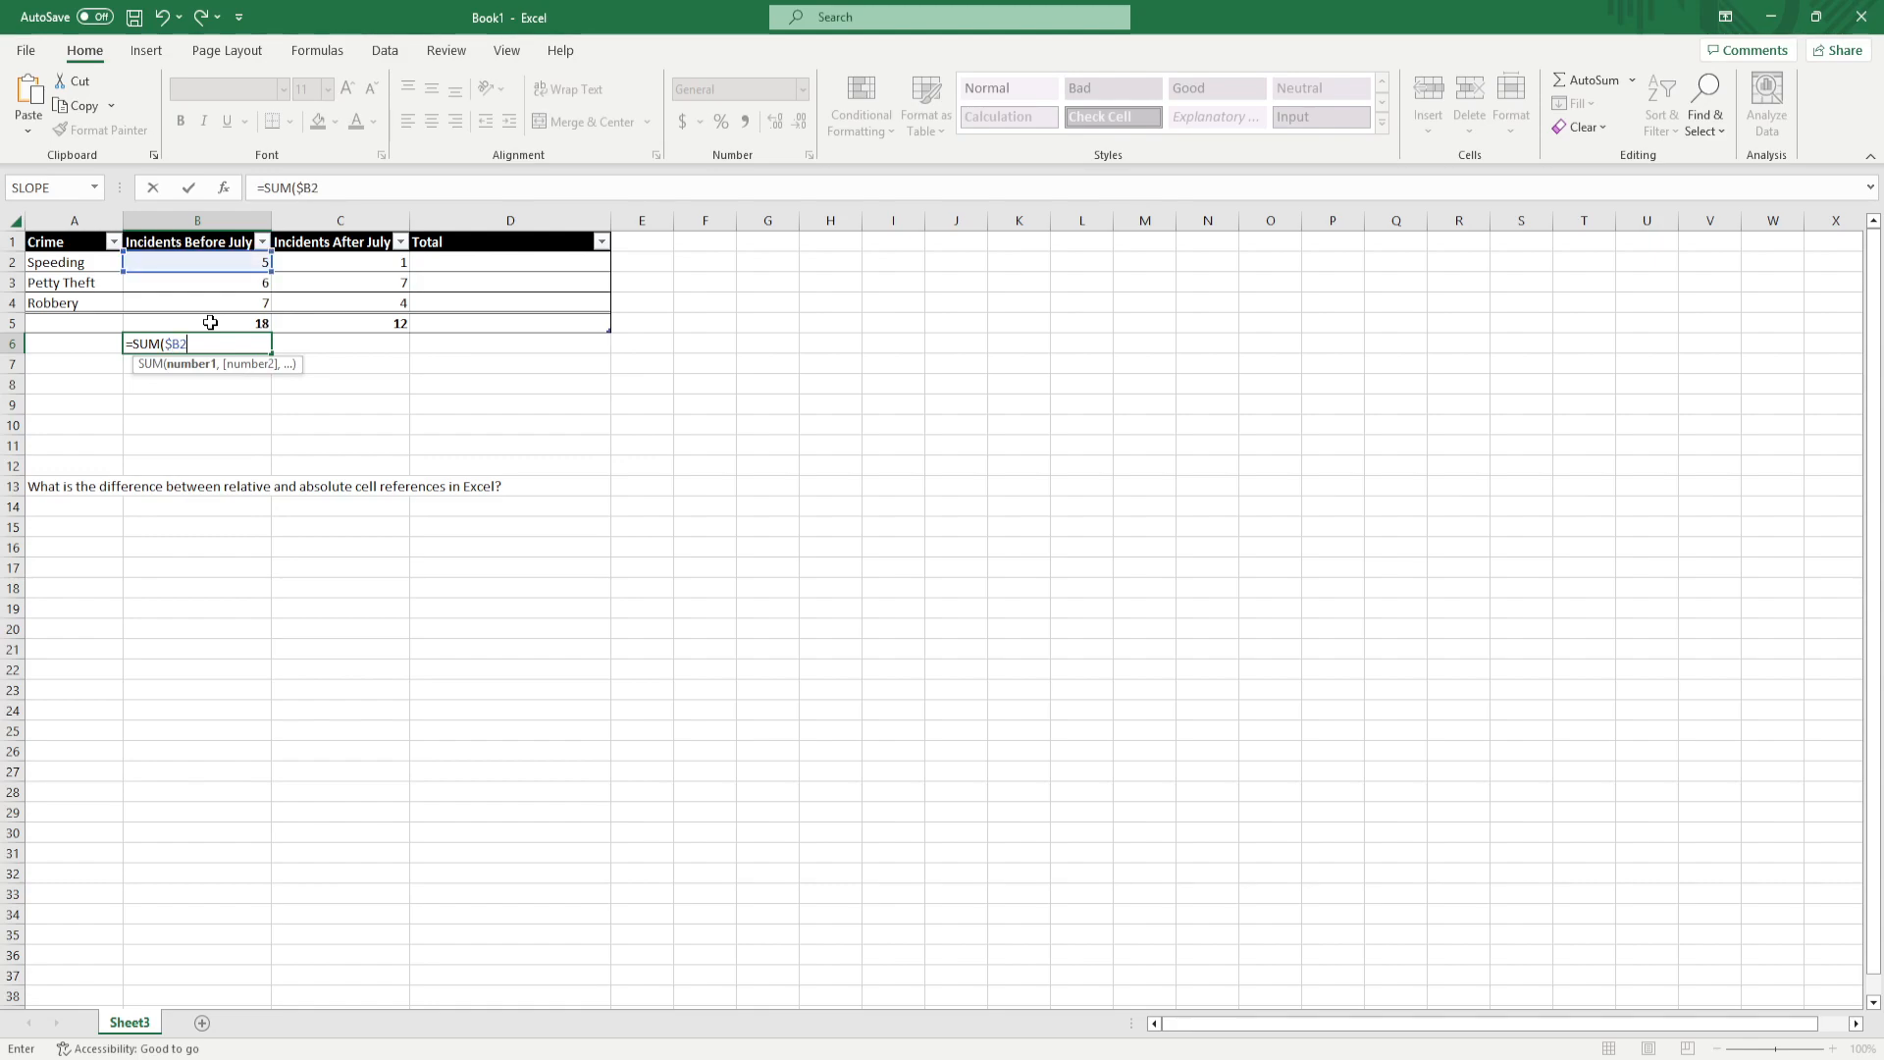
pyautogui.write(':#')
pyautogui.press('BackSpace')
pyautogui.write('$B4')
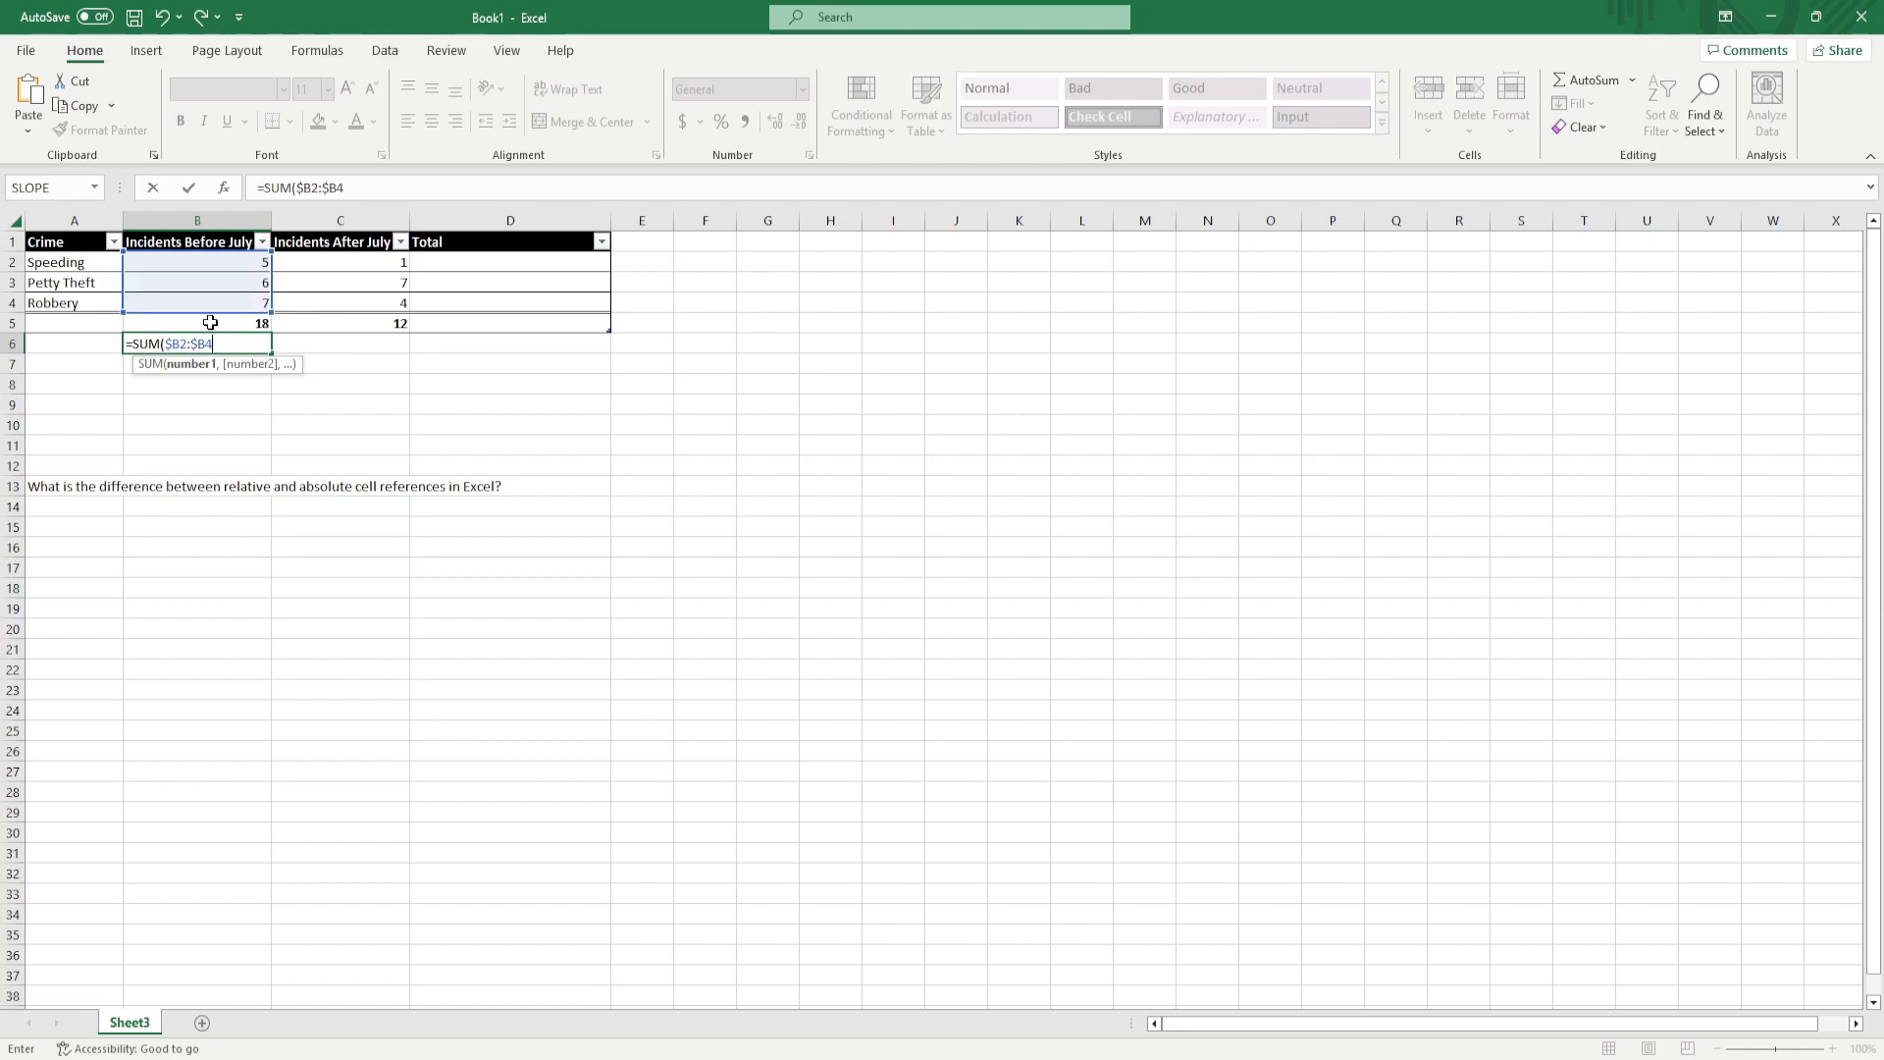
pyautogui.write(')')
pyautogui.press('Return')
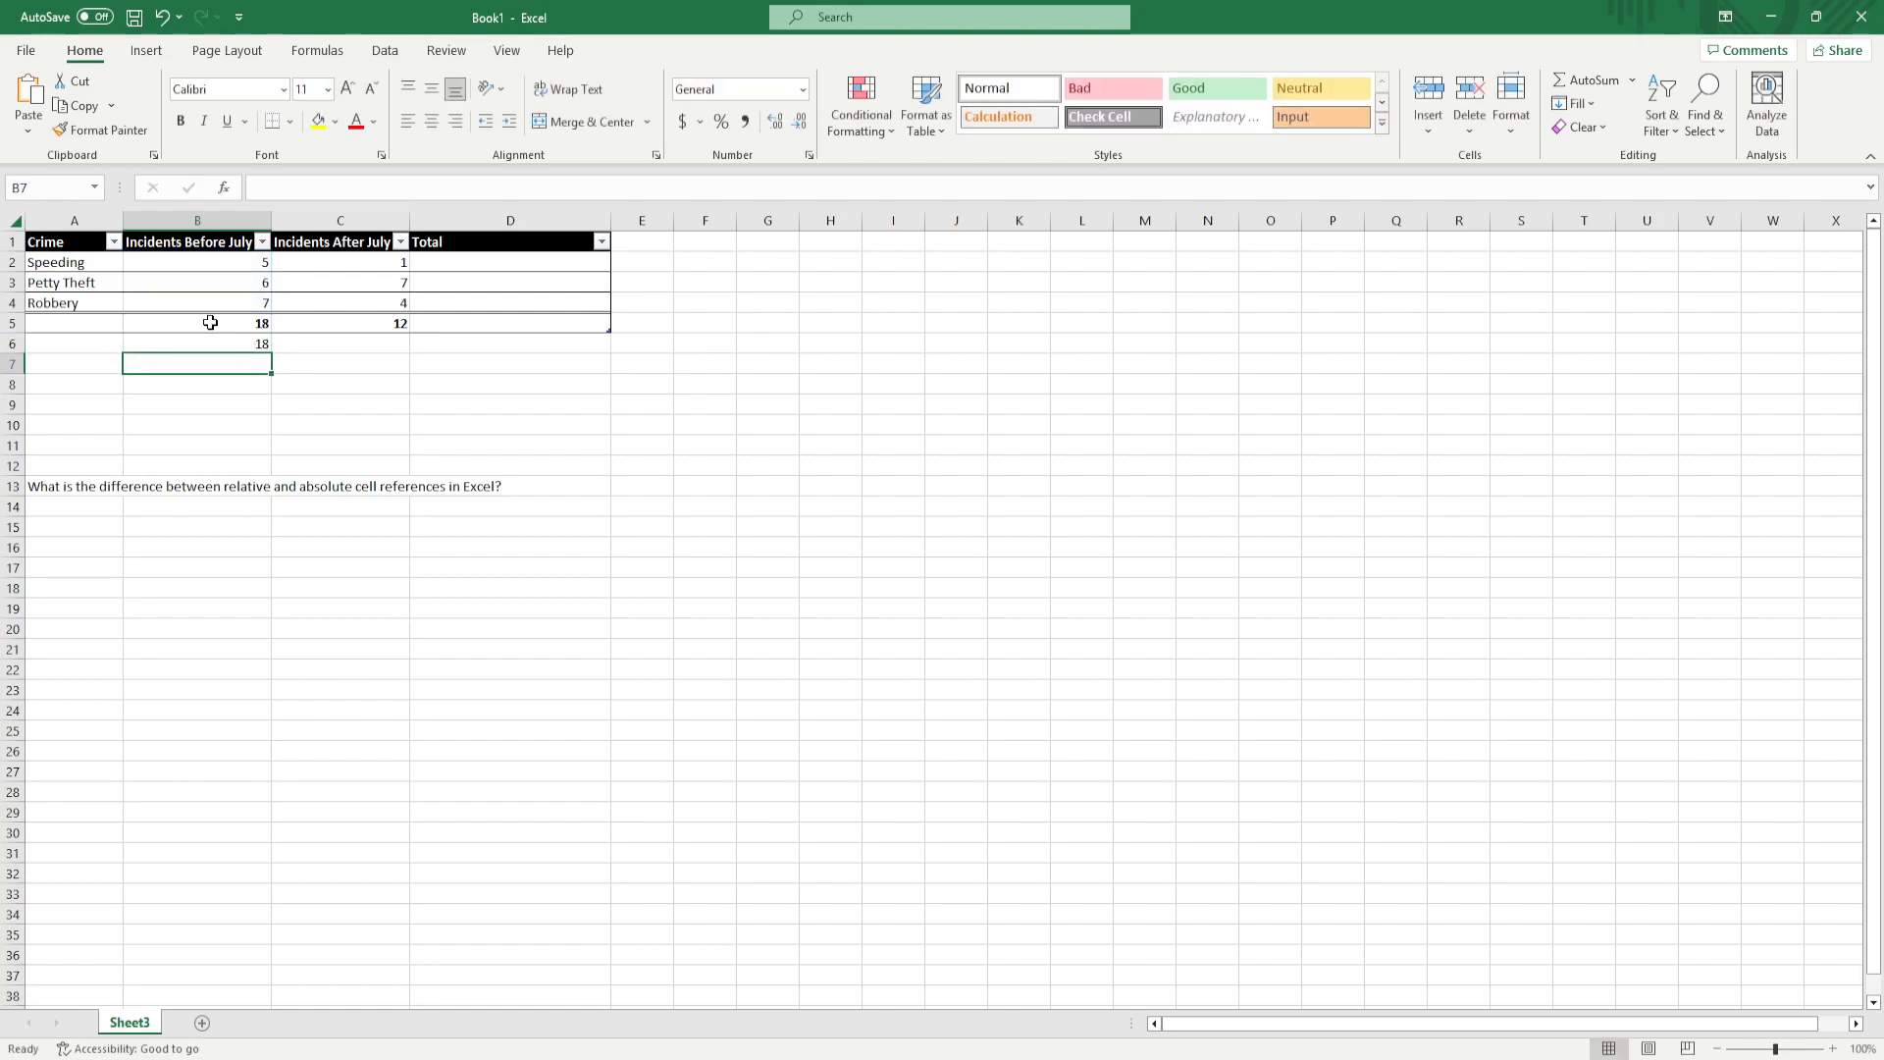
# Fill the fixed-column sum formula from B6 into C6 and compare the formulas in both cells
pyautogui.click(248, 345)
pyautogui.moveTo(271, 352); pyautogui.dragTo(353, 360)
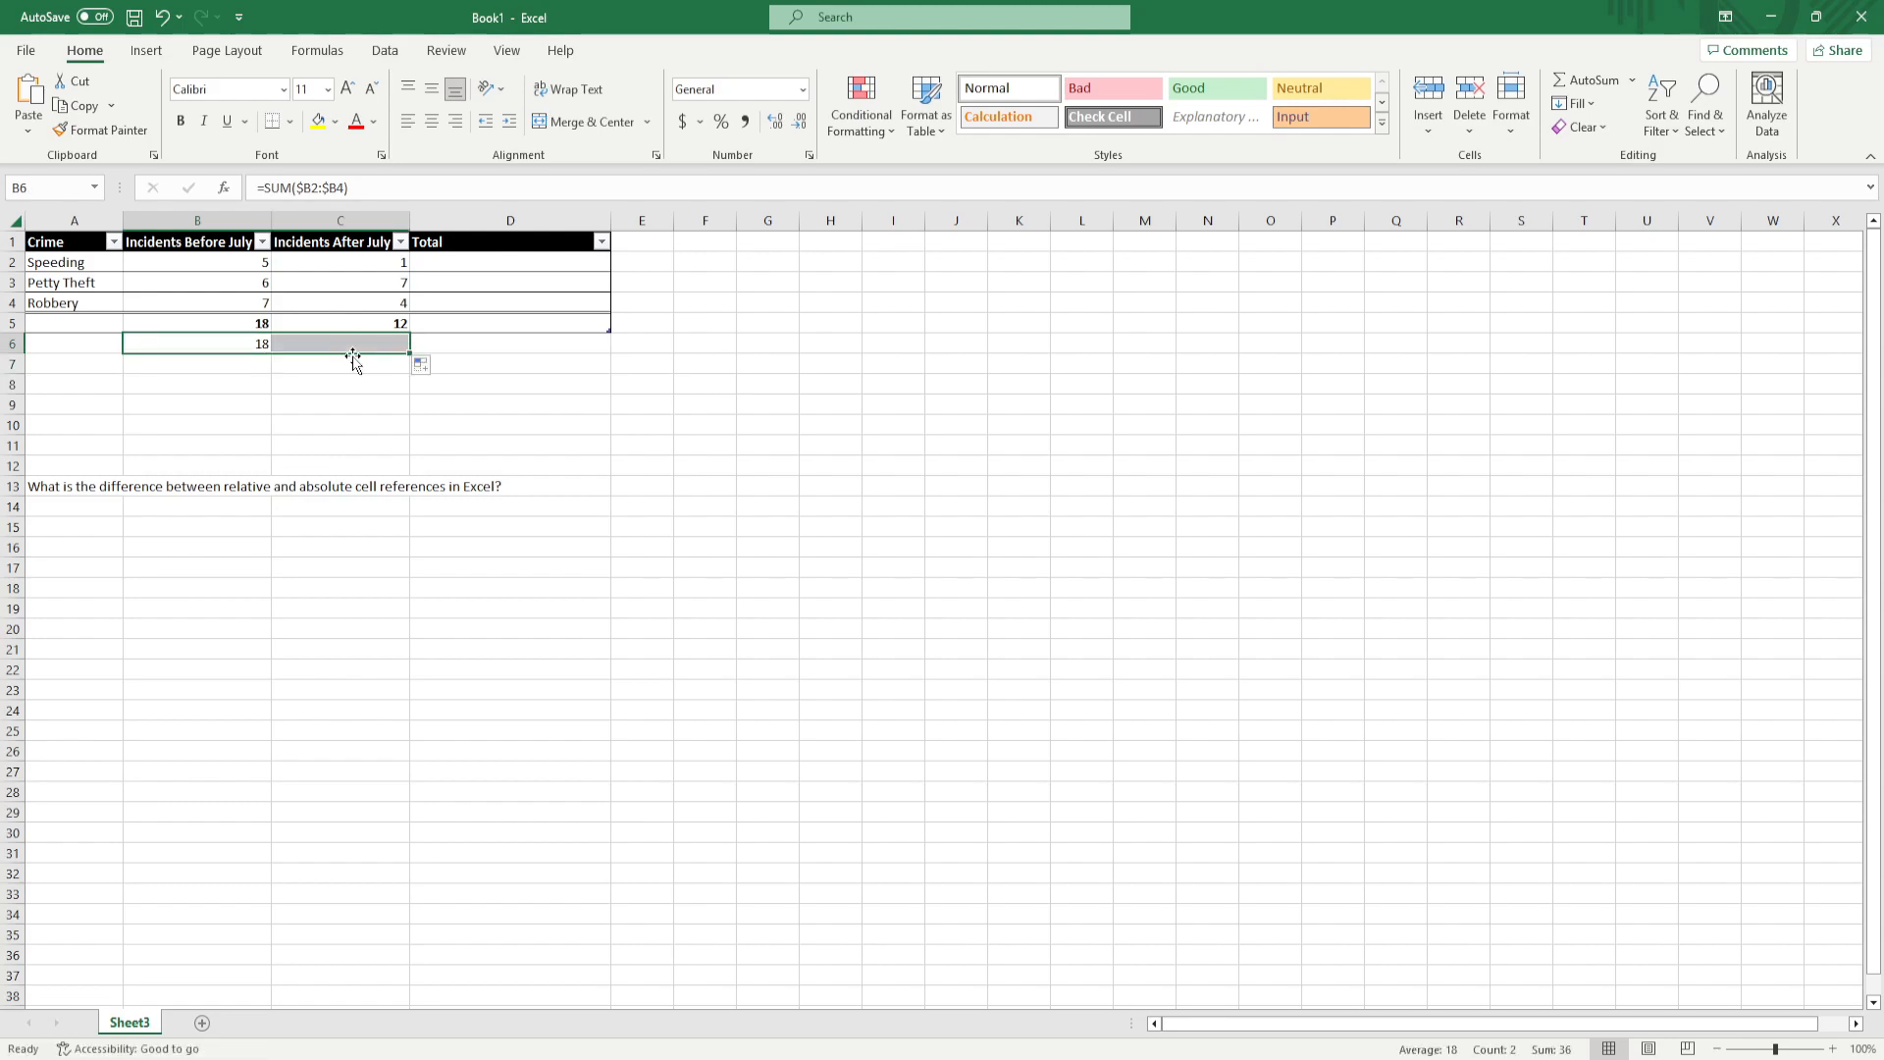
pyautogui.click(319, 431)
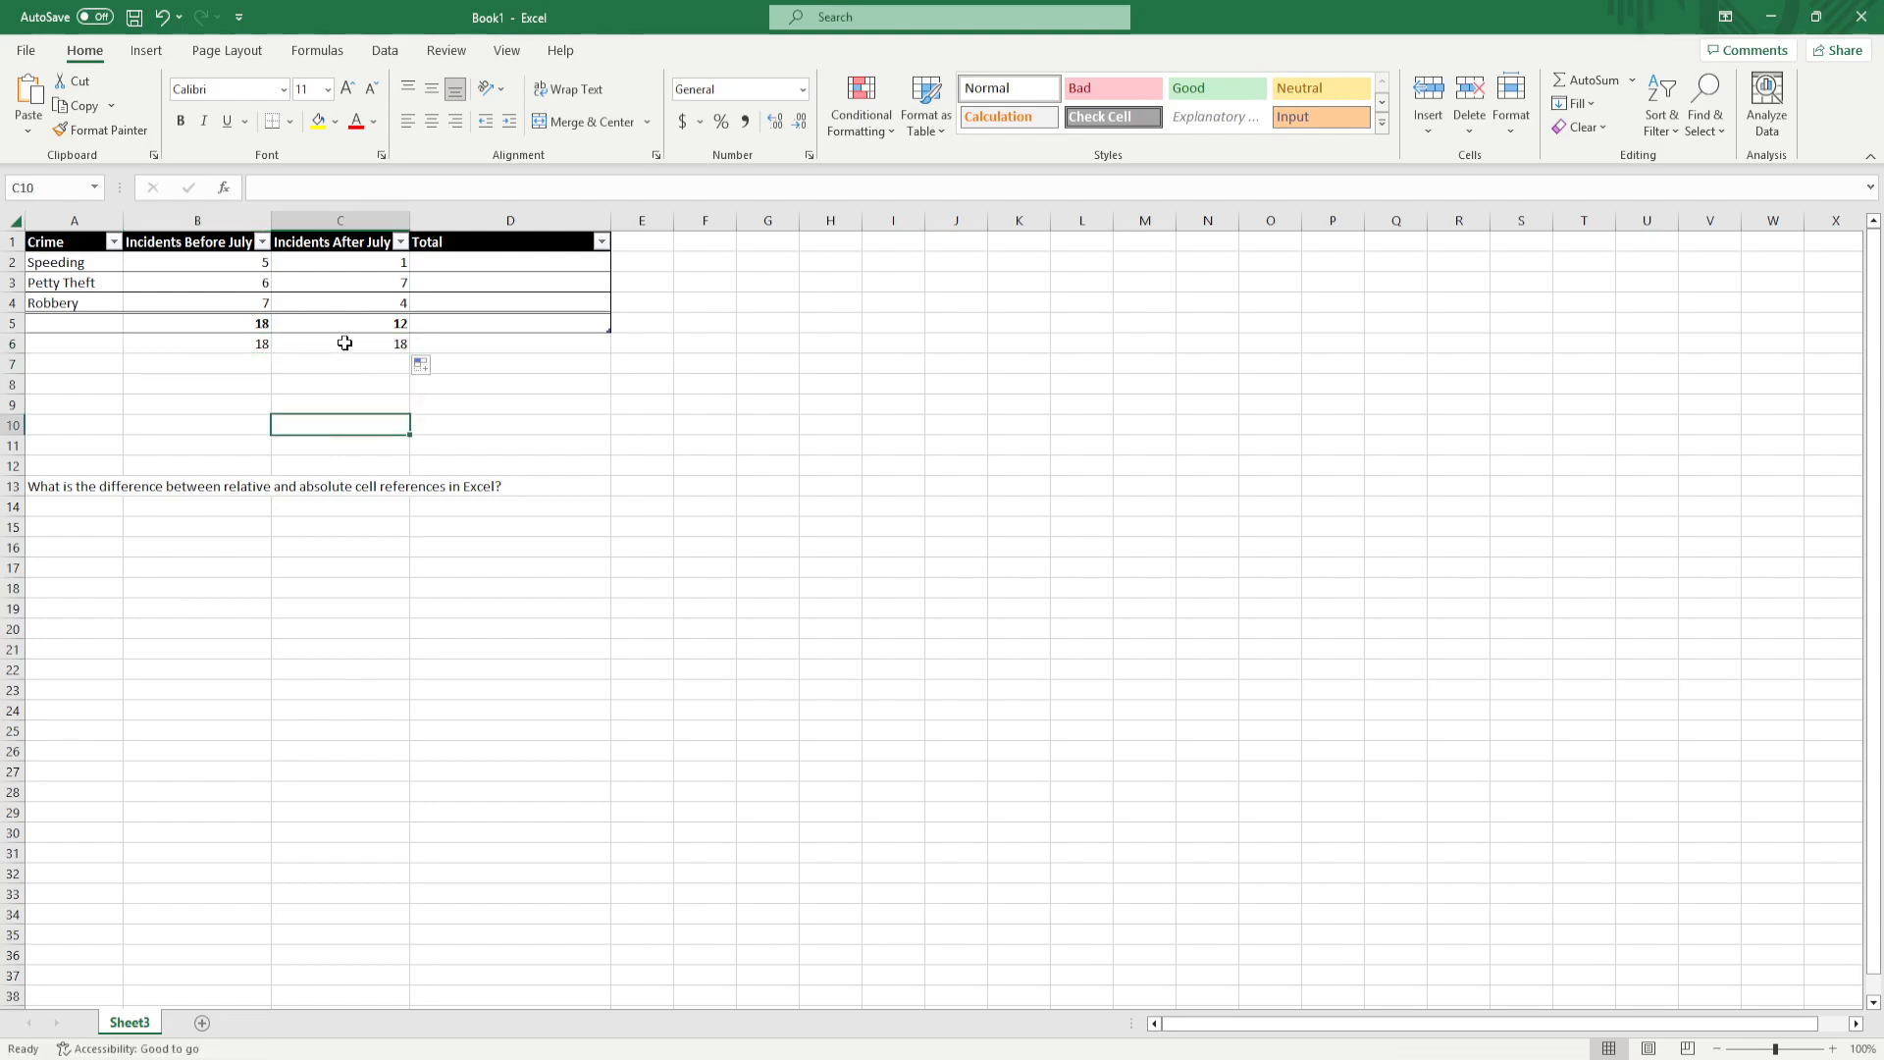
pyautogui.click(331, 344)
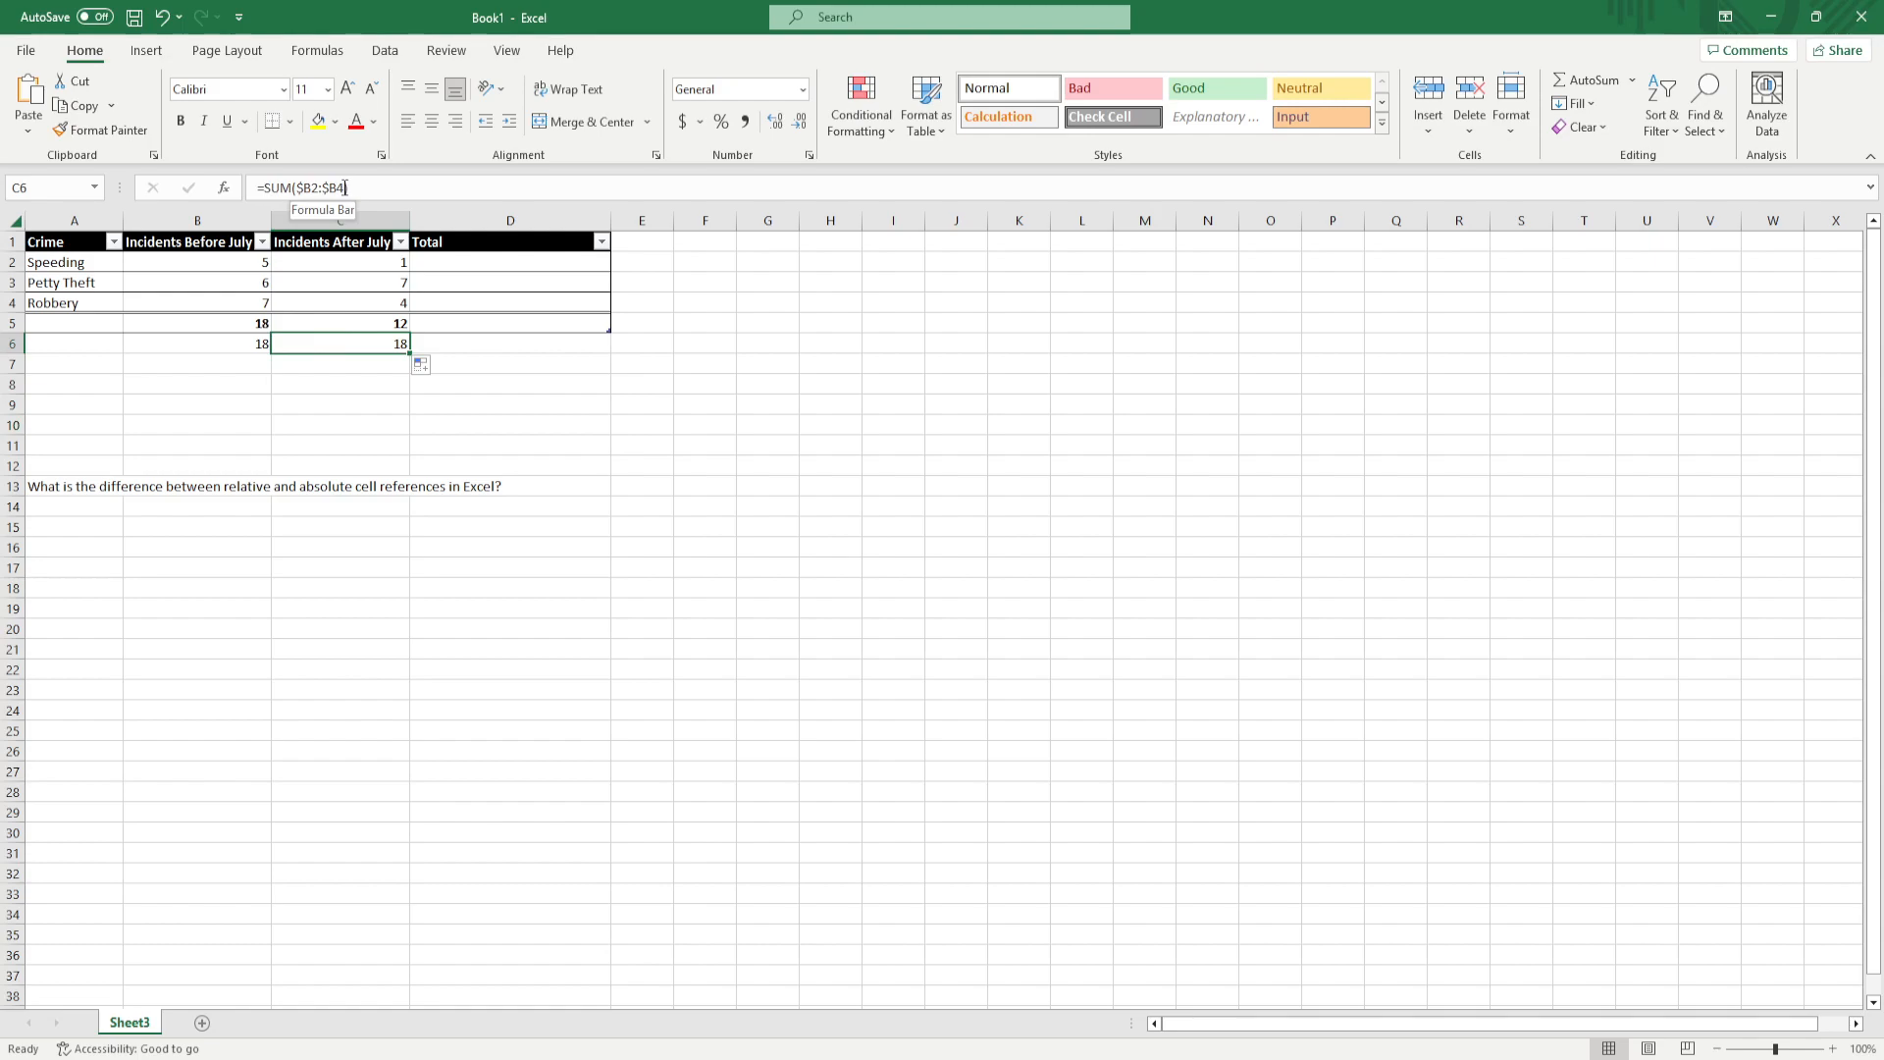
pyautogui.click(247, 348)
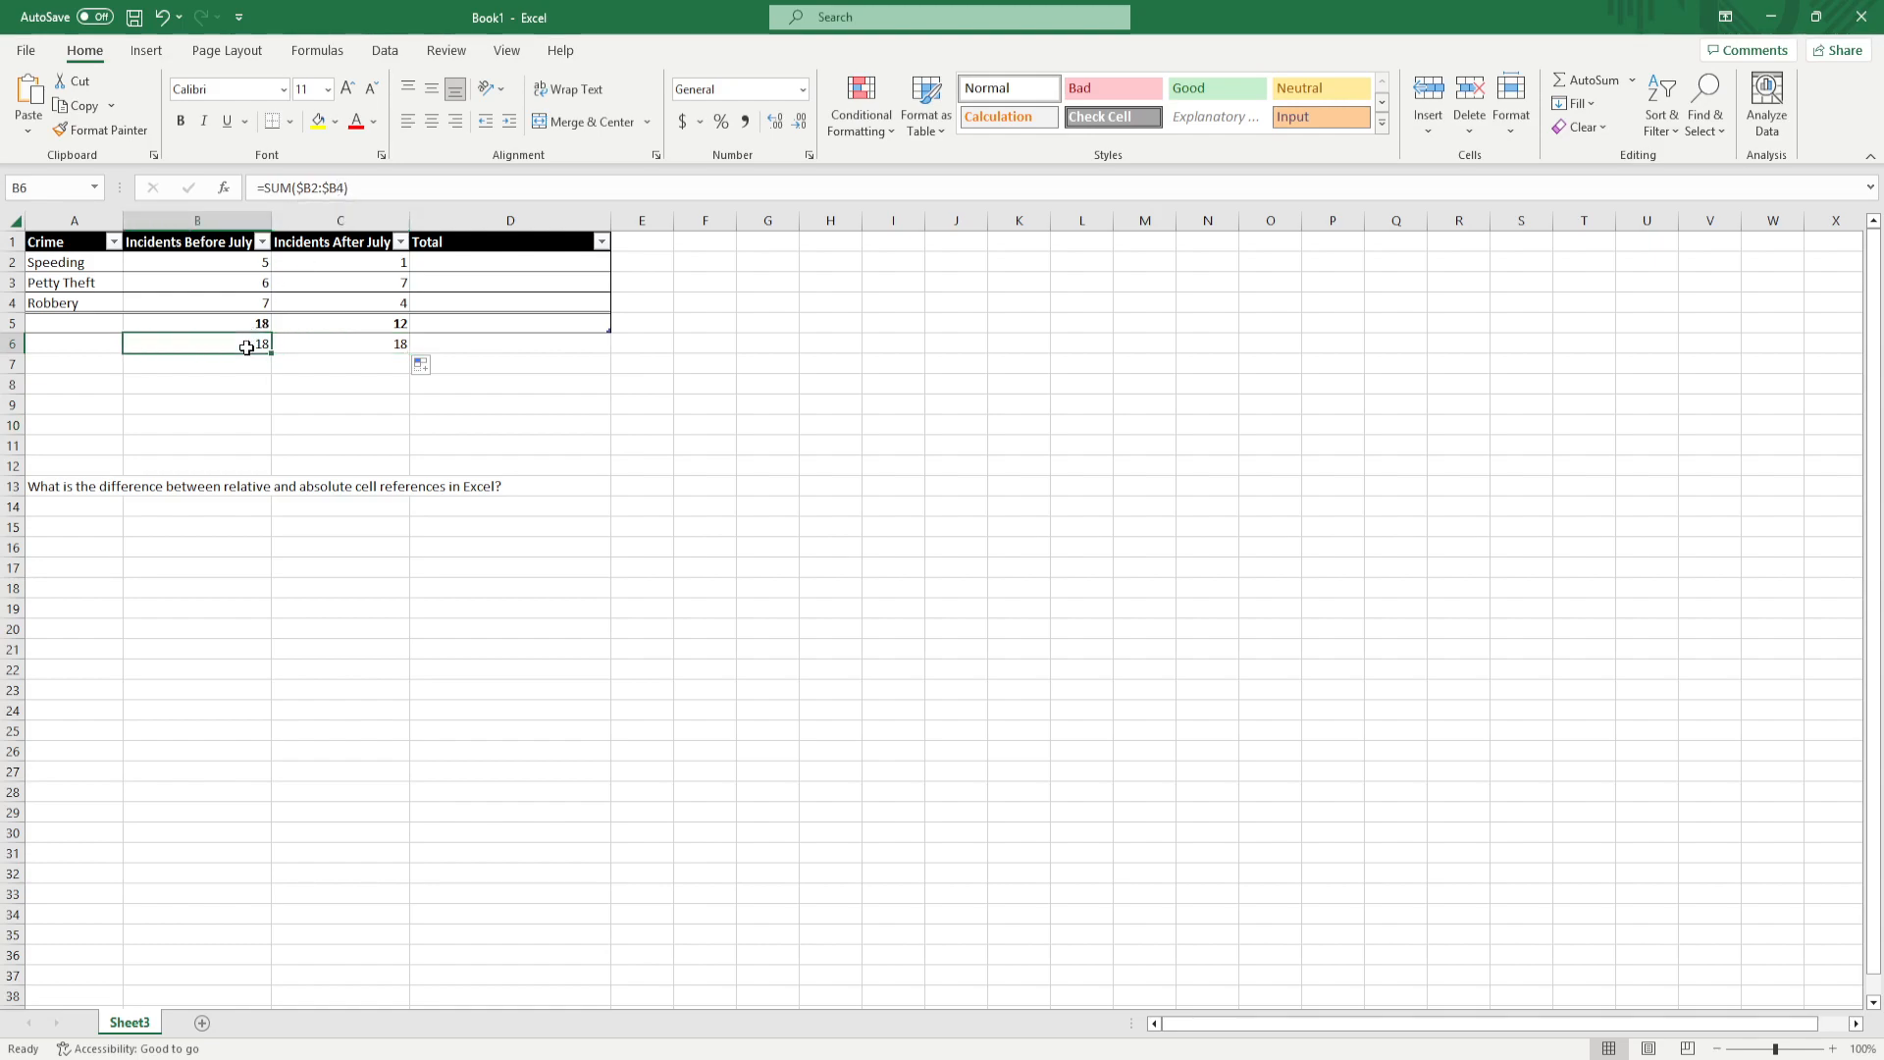
# Change the formula in C6 to =SUM($B2:B4) and clear that cell
pyautogui.click(353, 343)
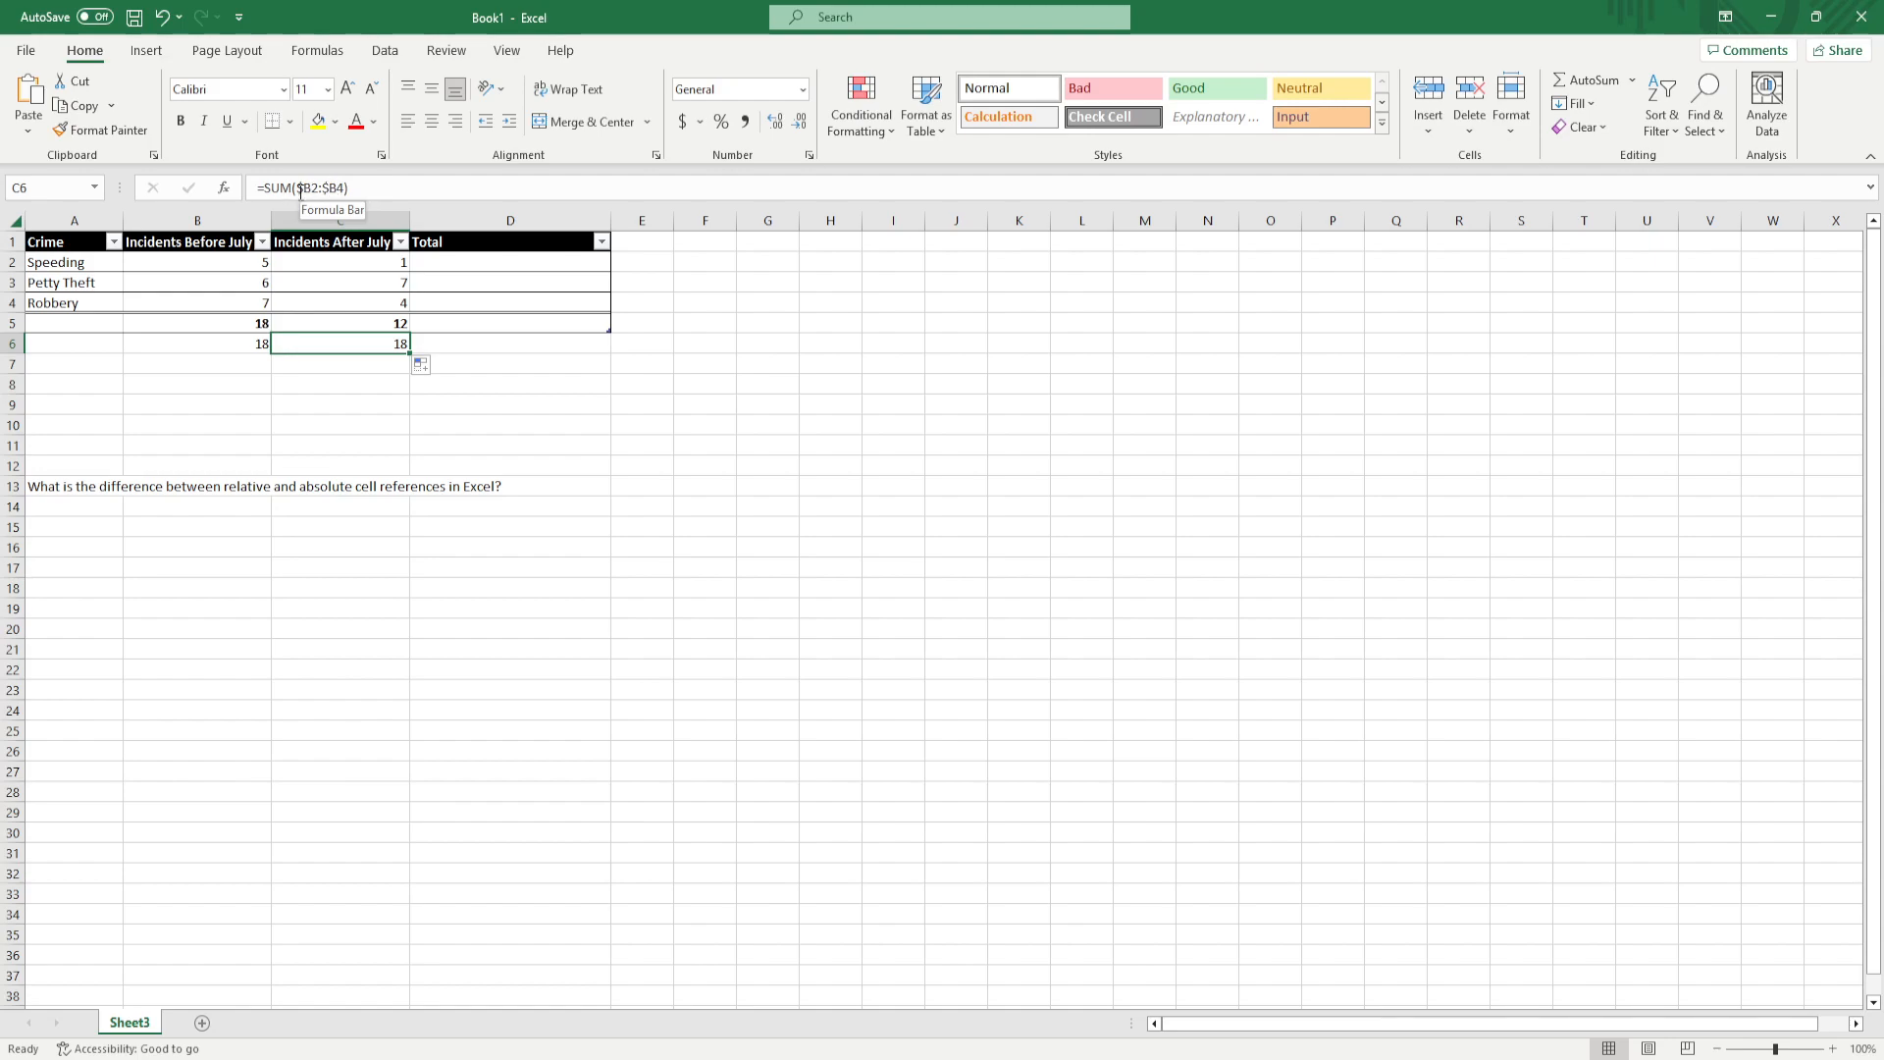
pyautogui.moveTo(329, 187); pyautogui.dragTo(322, 187)
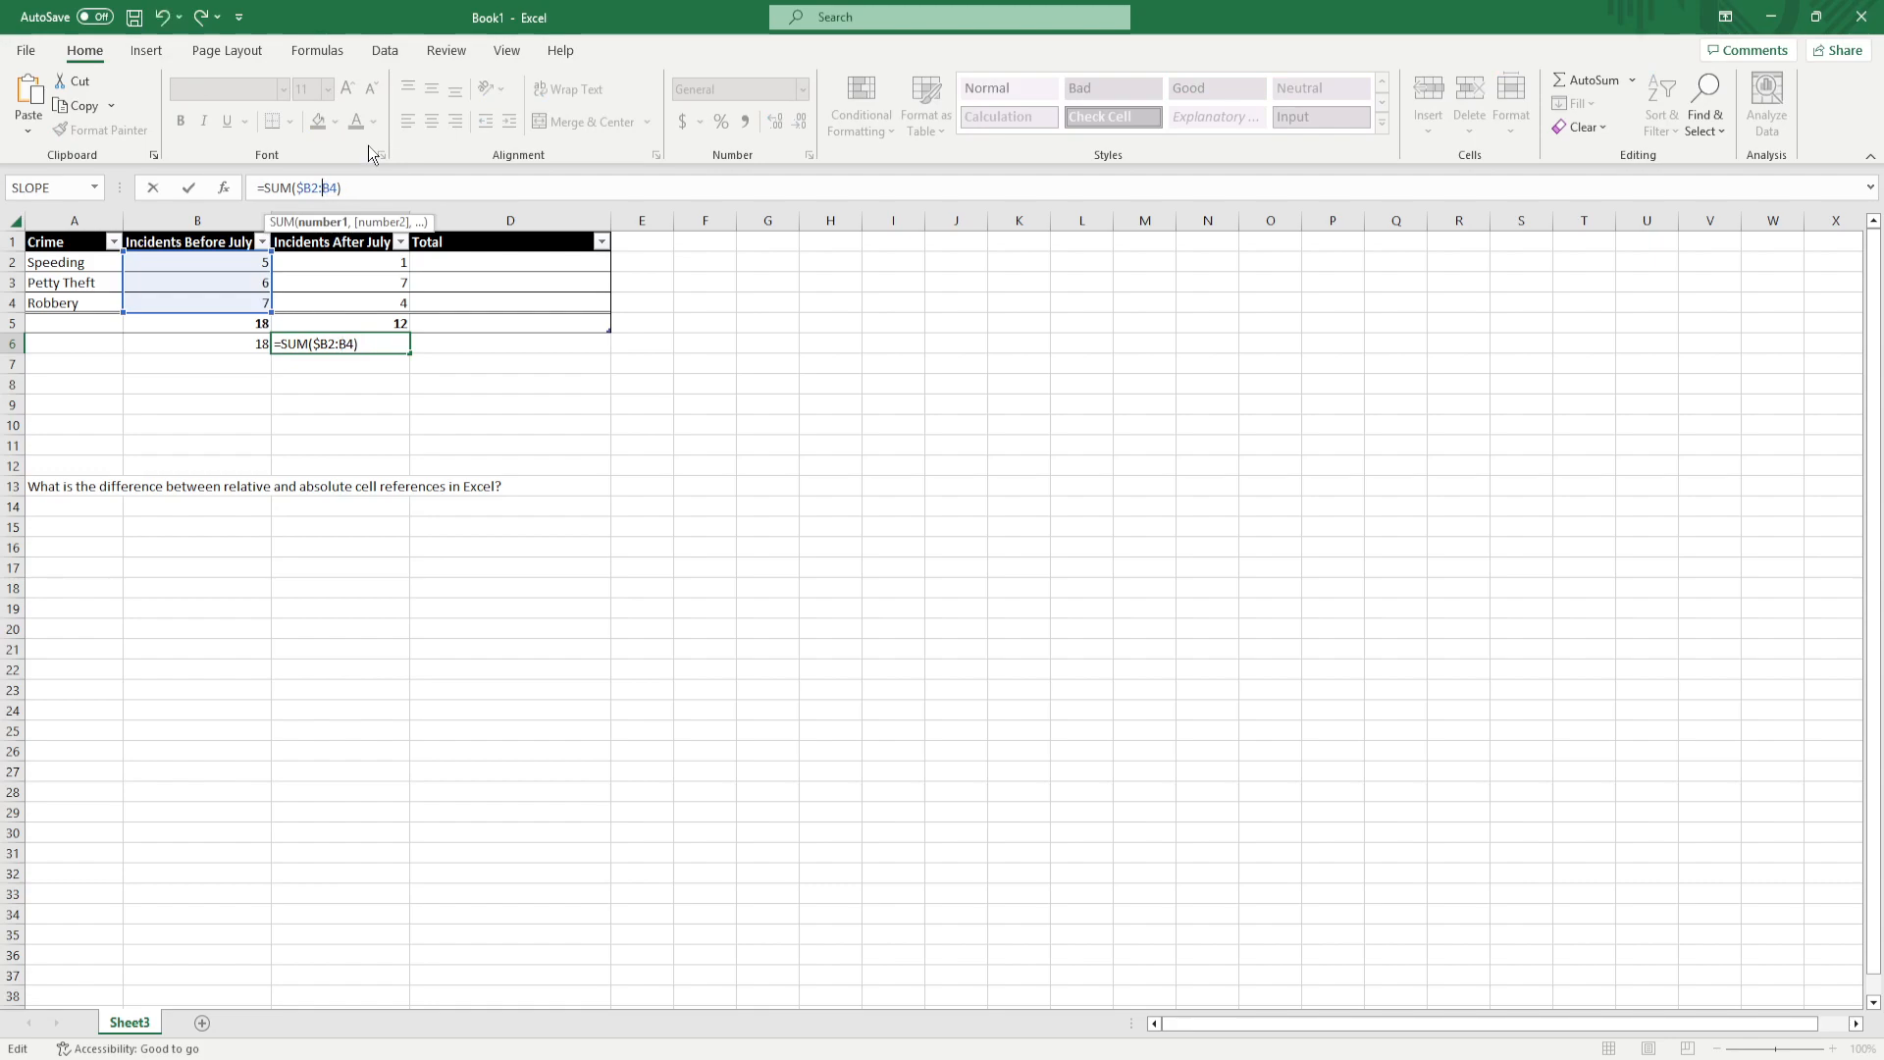
pyautogui.press('Return')
pyautogui.click(296, 400)
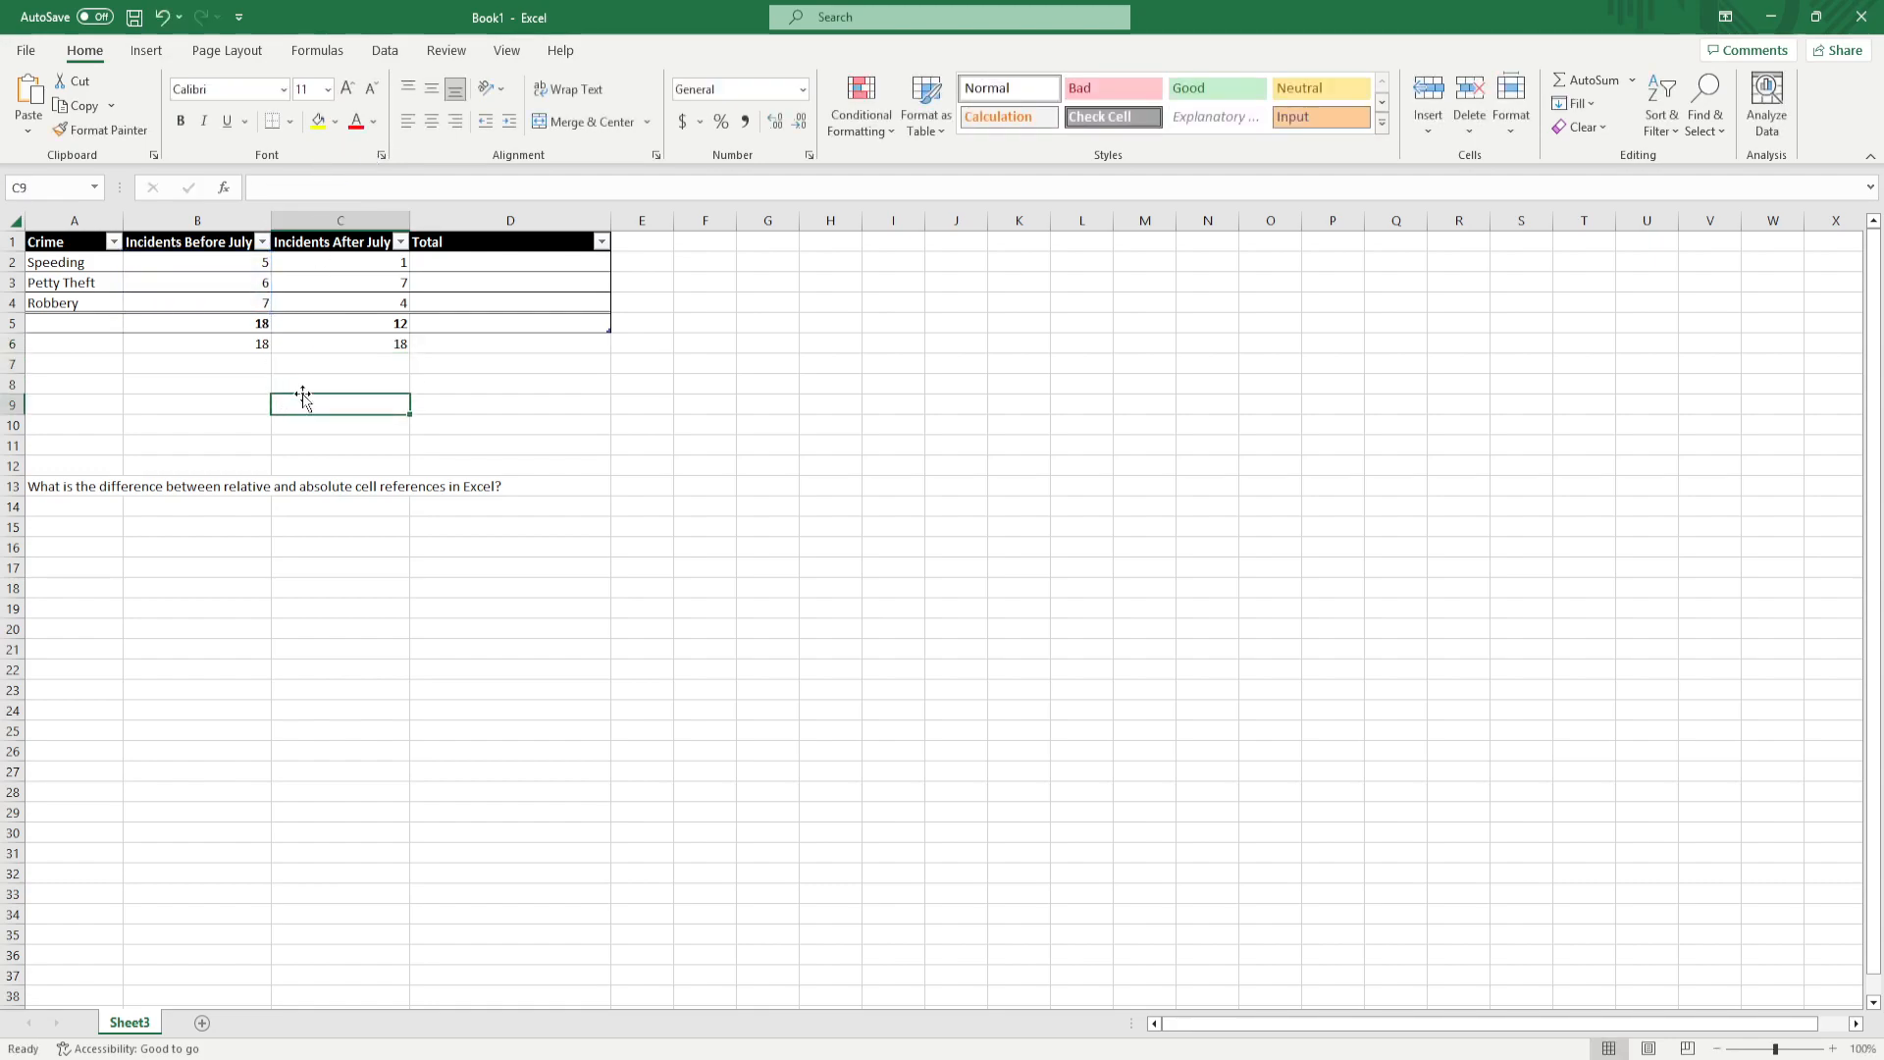
pyautogui.press('Up')
pyautogui.press('Up')
pyautogui.press('Up')
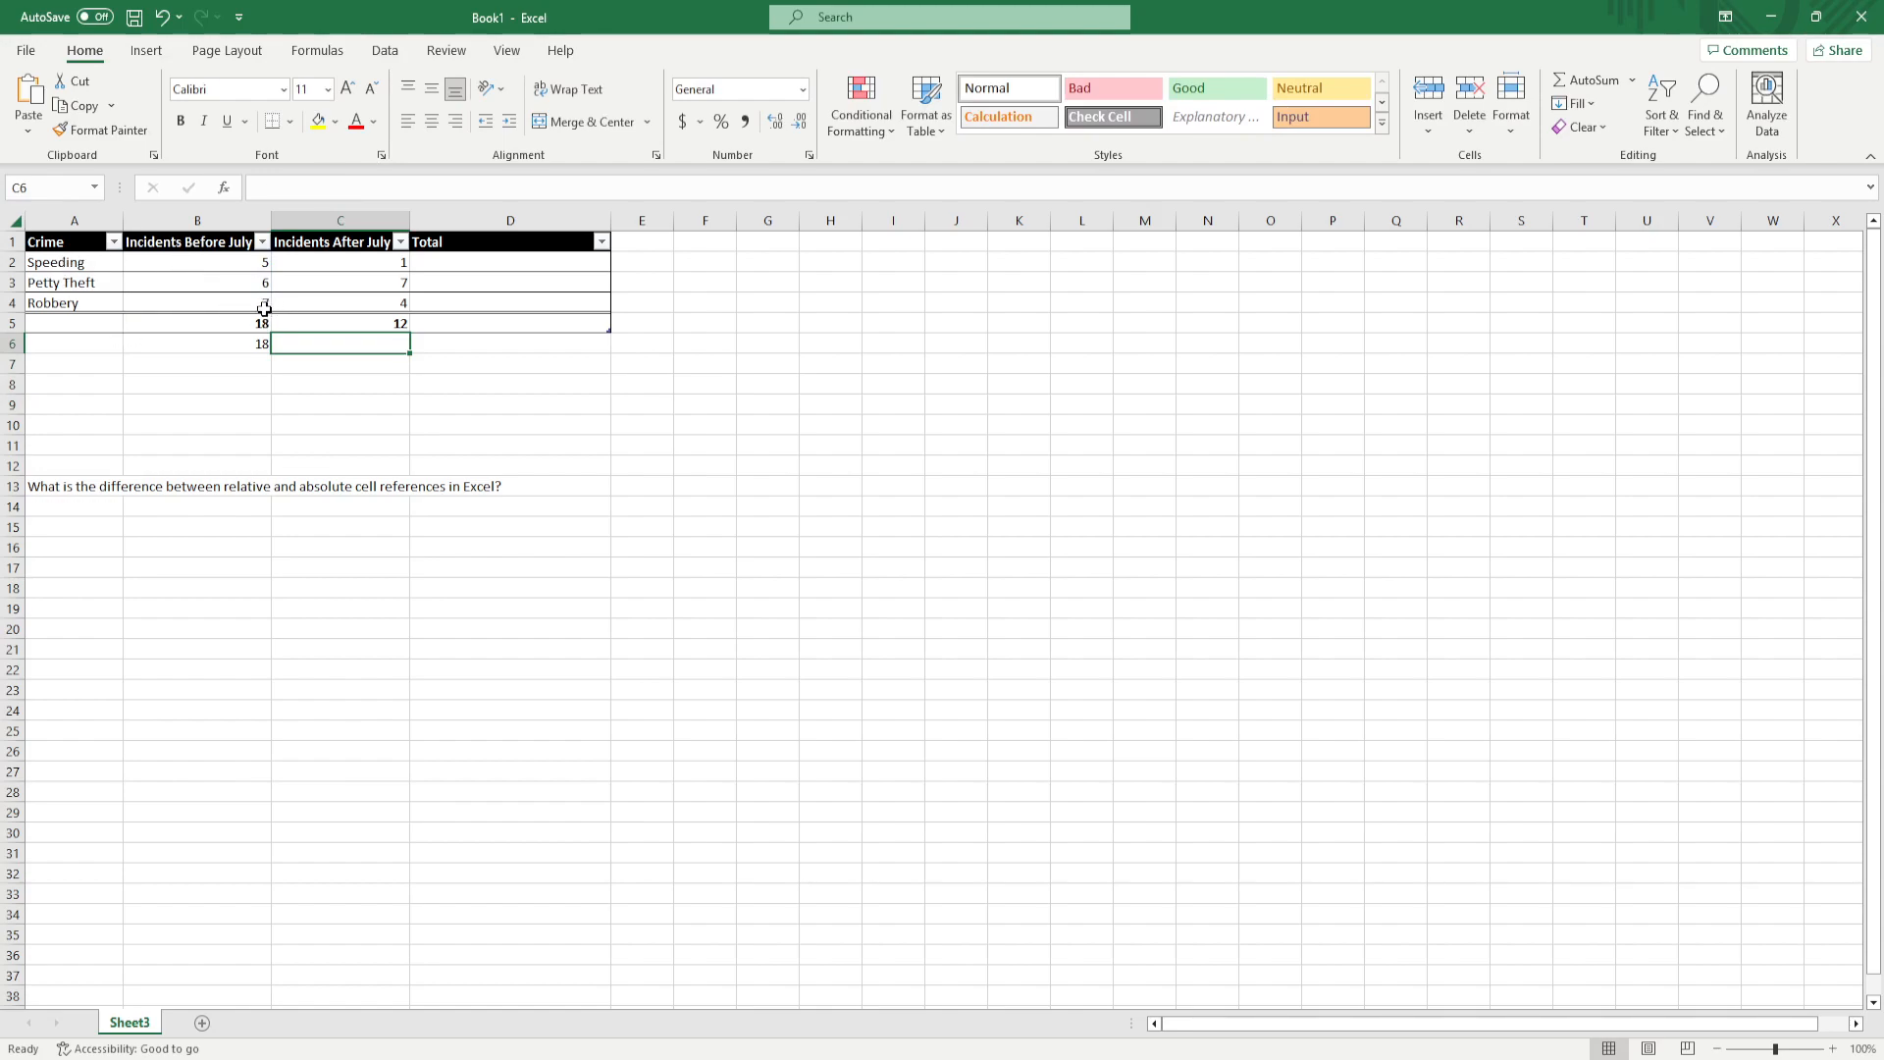
# Remove the second dollar sign from the formula in B6 so that it reads =SUM($B2:B4)
pyautogui.click(222, 341)
pyautogui.click(328, 187)
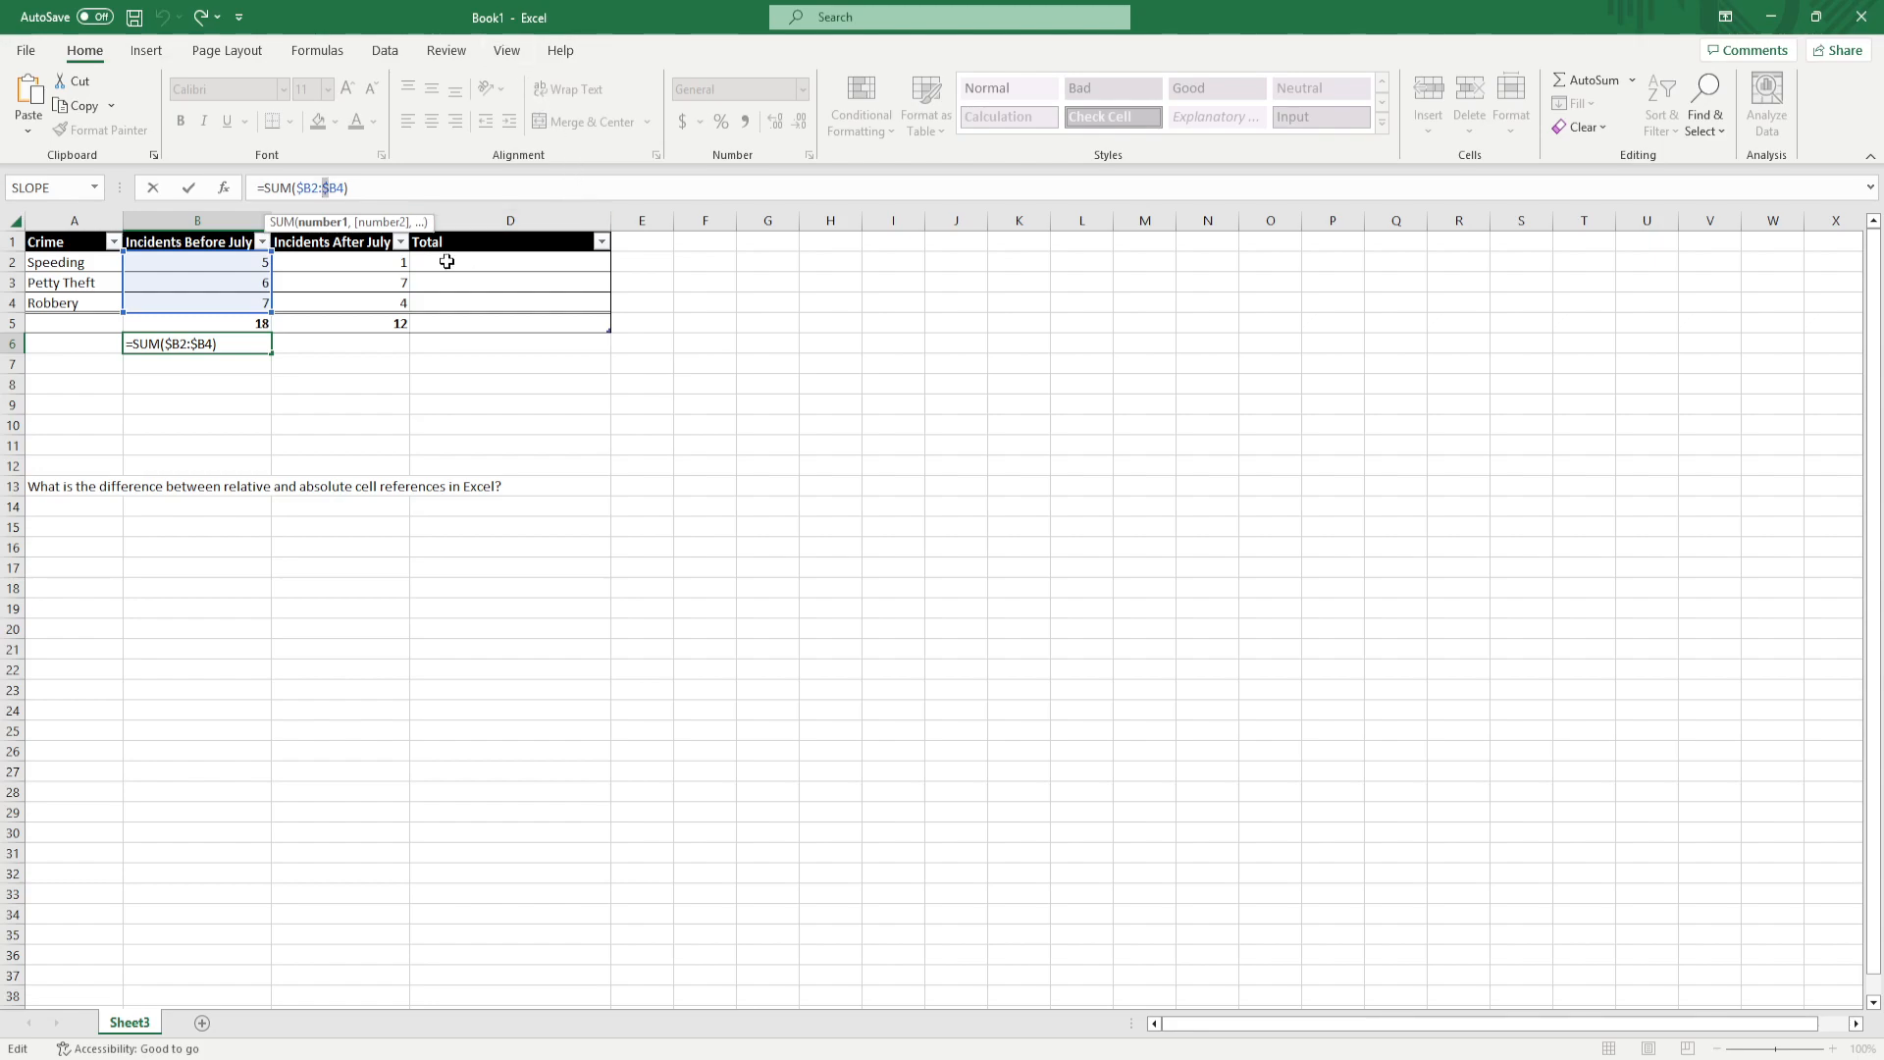
pyautogui.press('Delete')
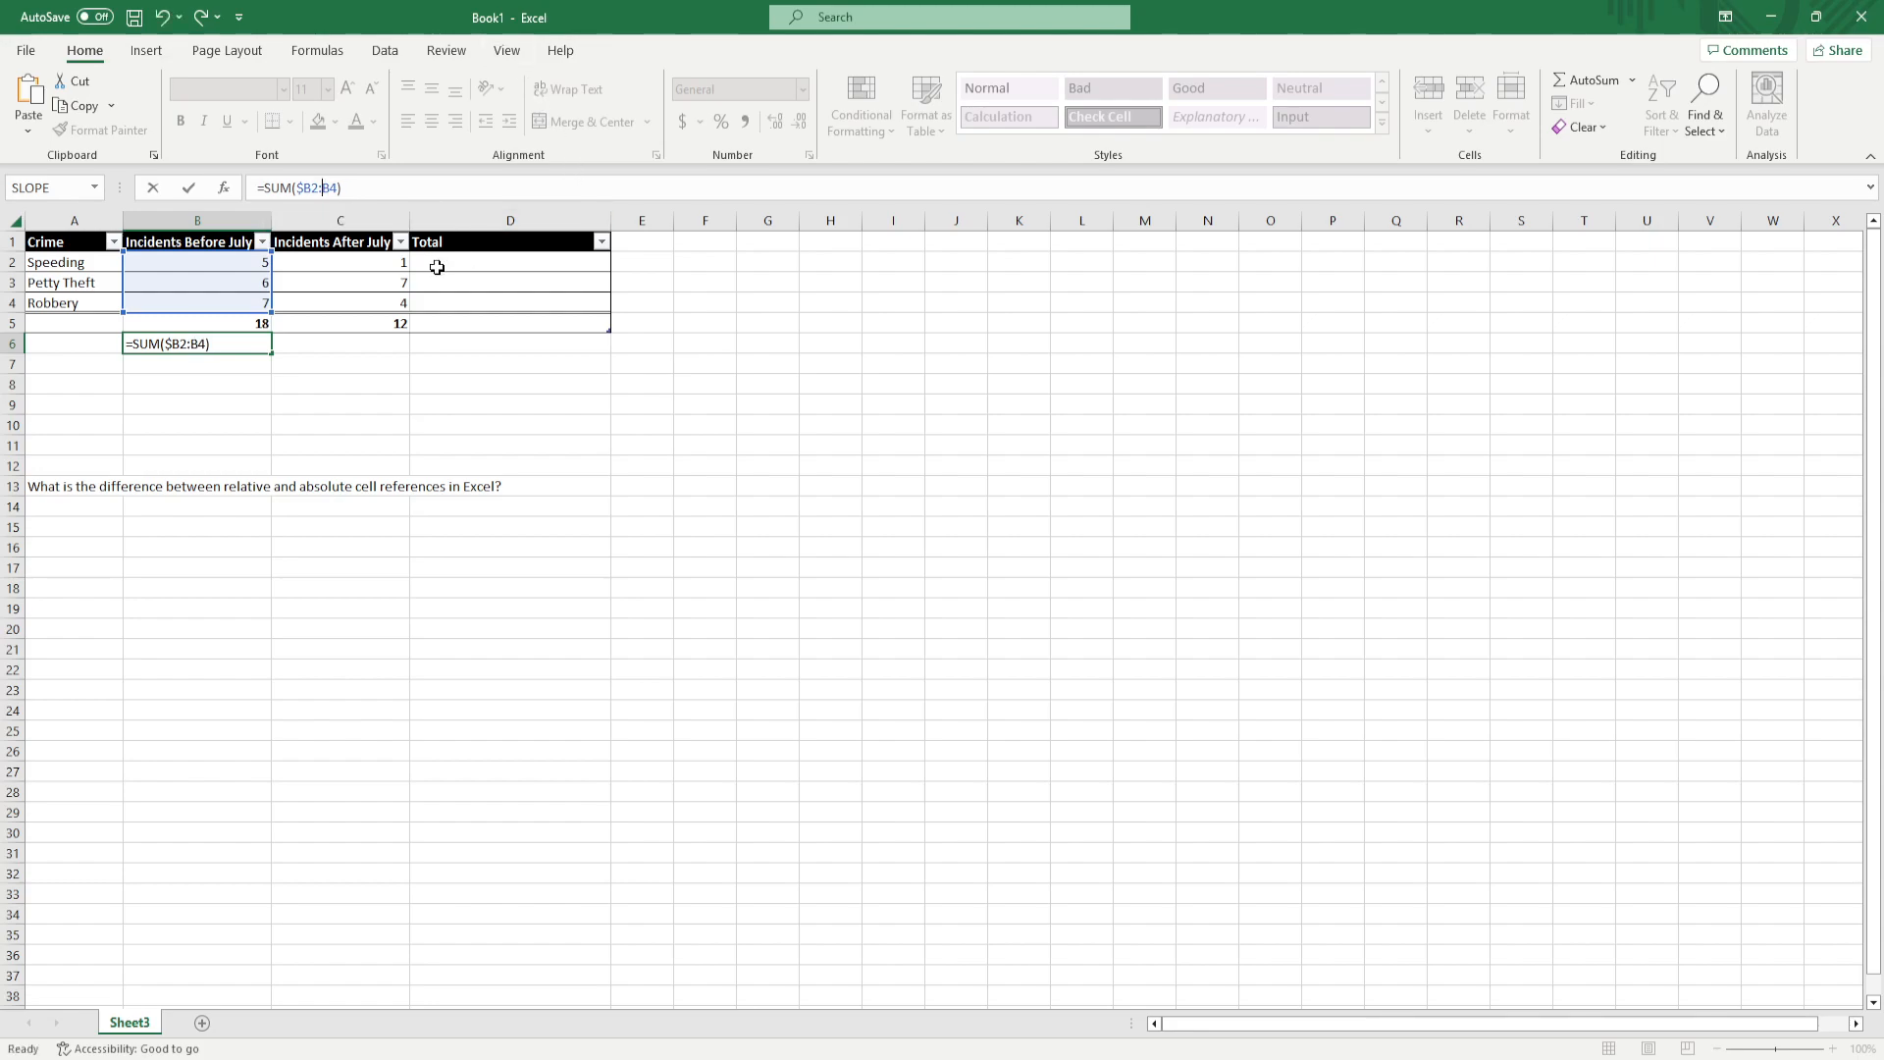
pyautogui.press('Return')
# Fill the mixed-reference formula from B6 into C6 and compare the ranges used by the two cells
pyautogui.click(237, 345)
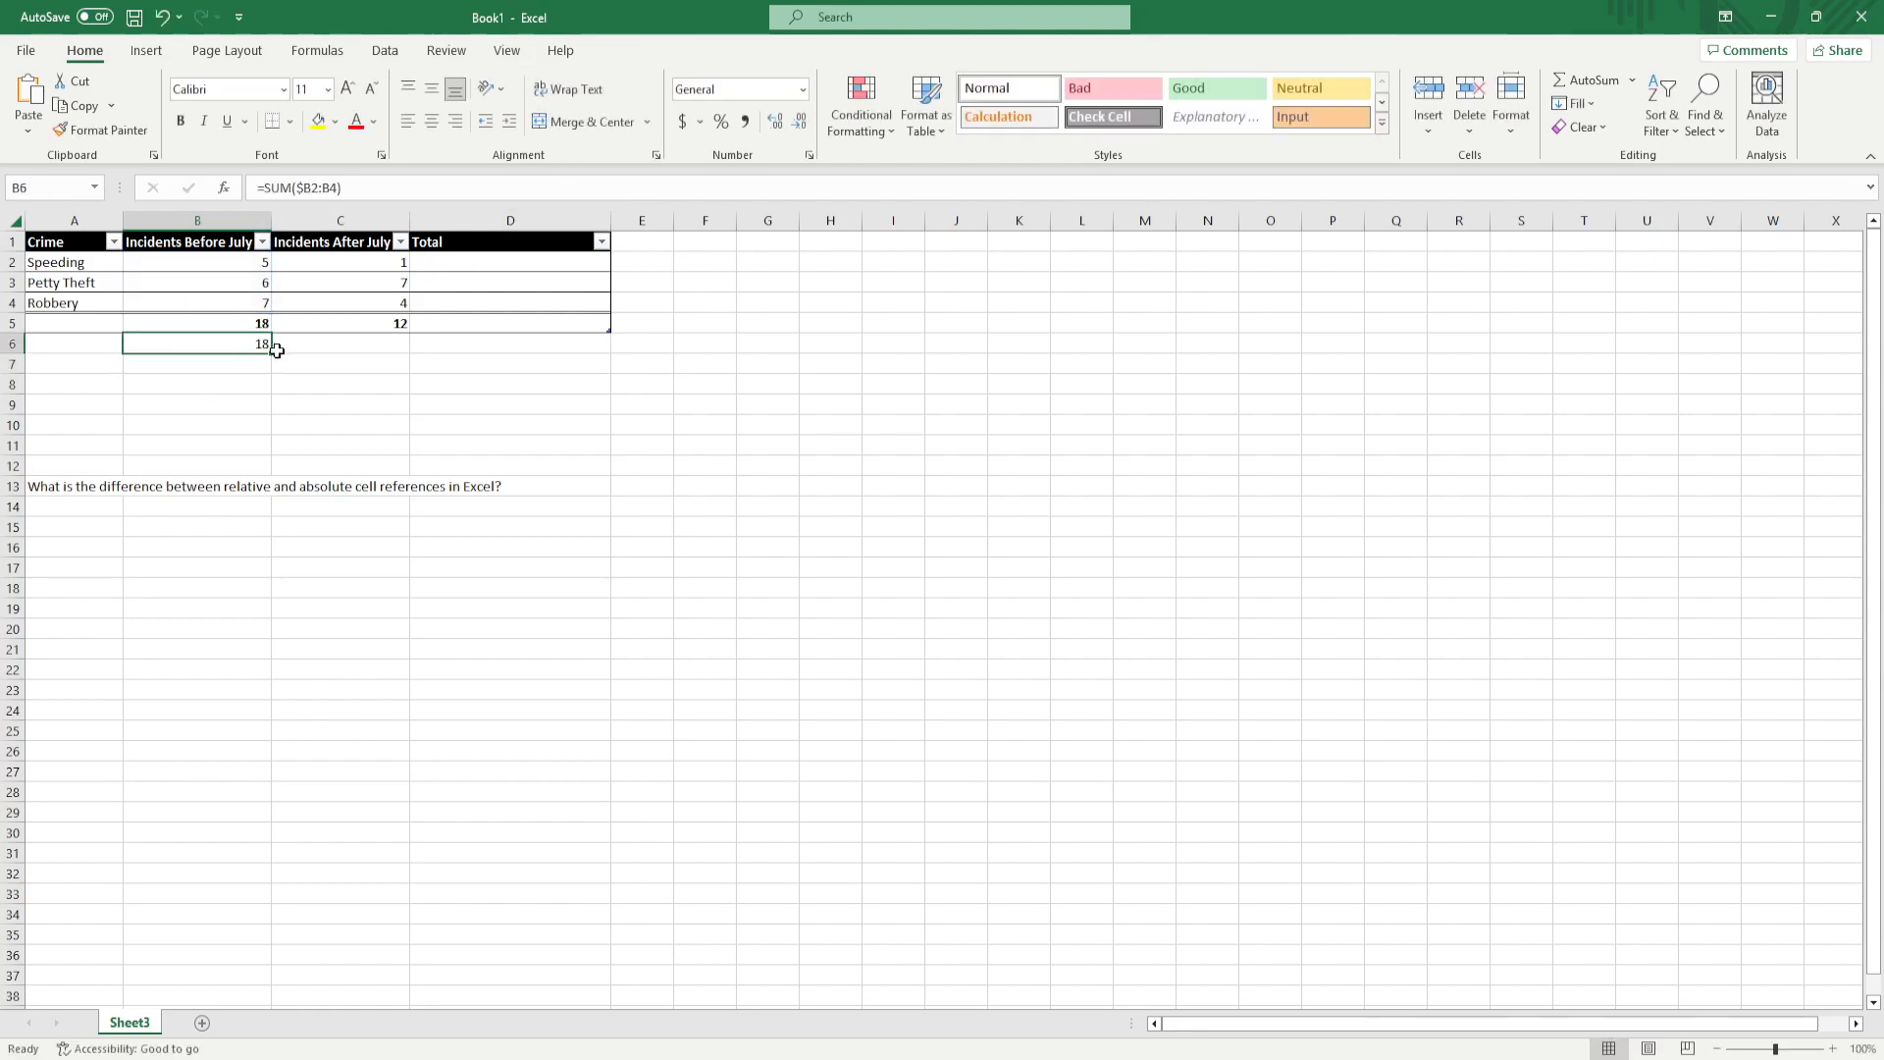
pyautogui.moveTo(272, 352); pyautogui.dragTo(362, 356)
pyautogui.click(366, 416)
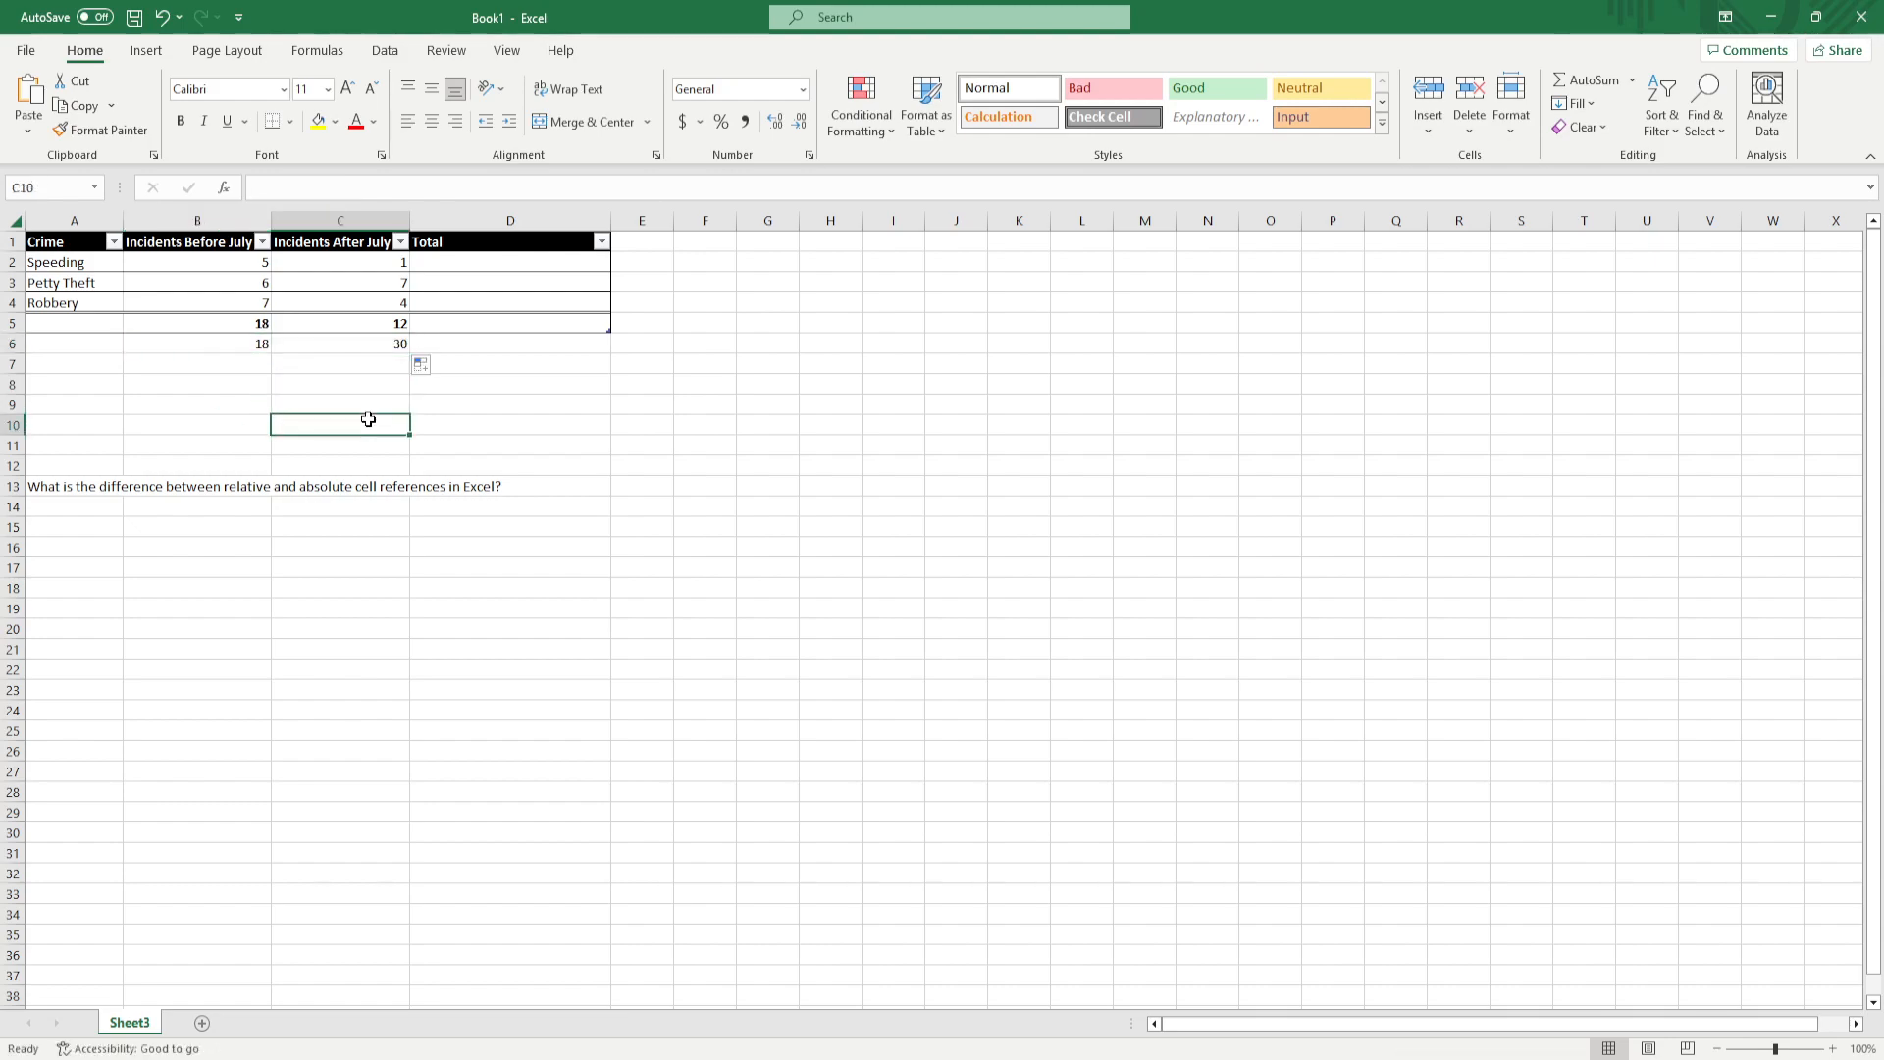
pyautogui.click(375, 345)
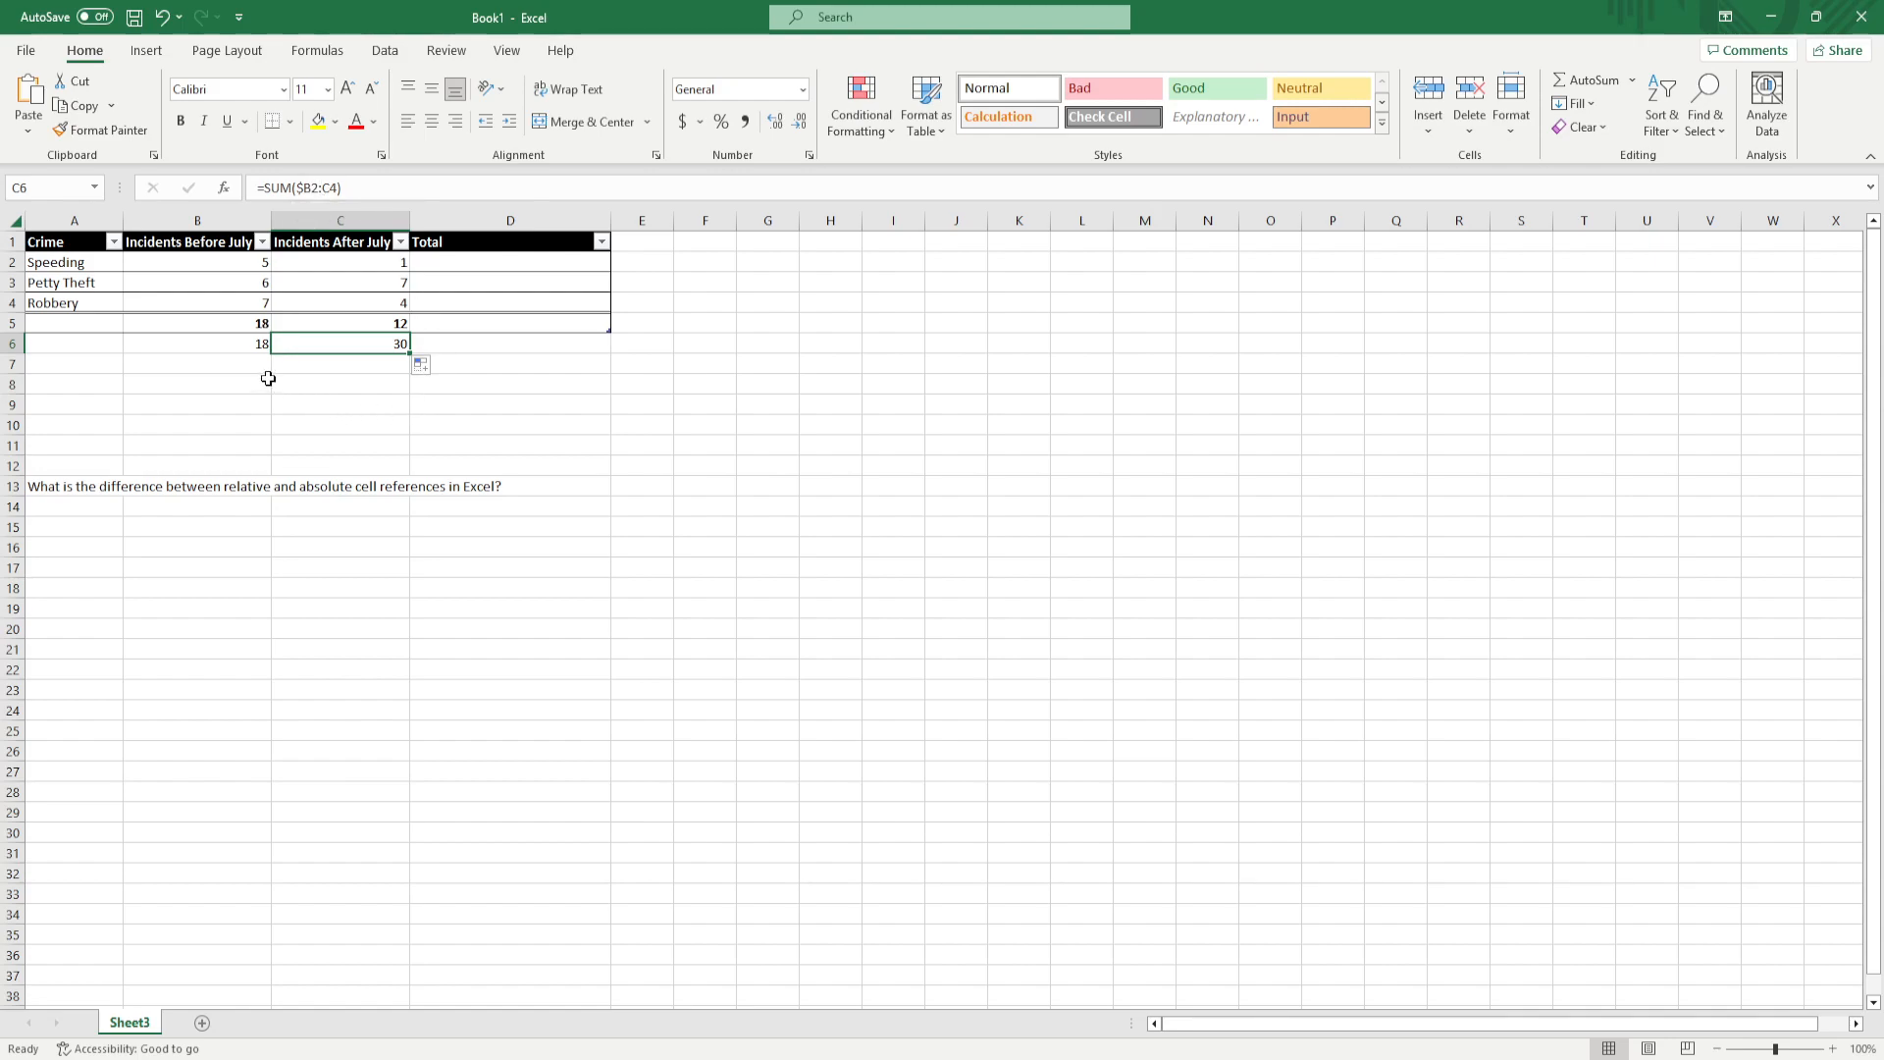
pyautogui.click(239, 339)
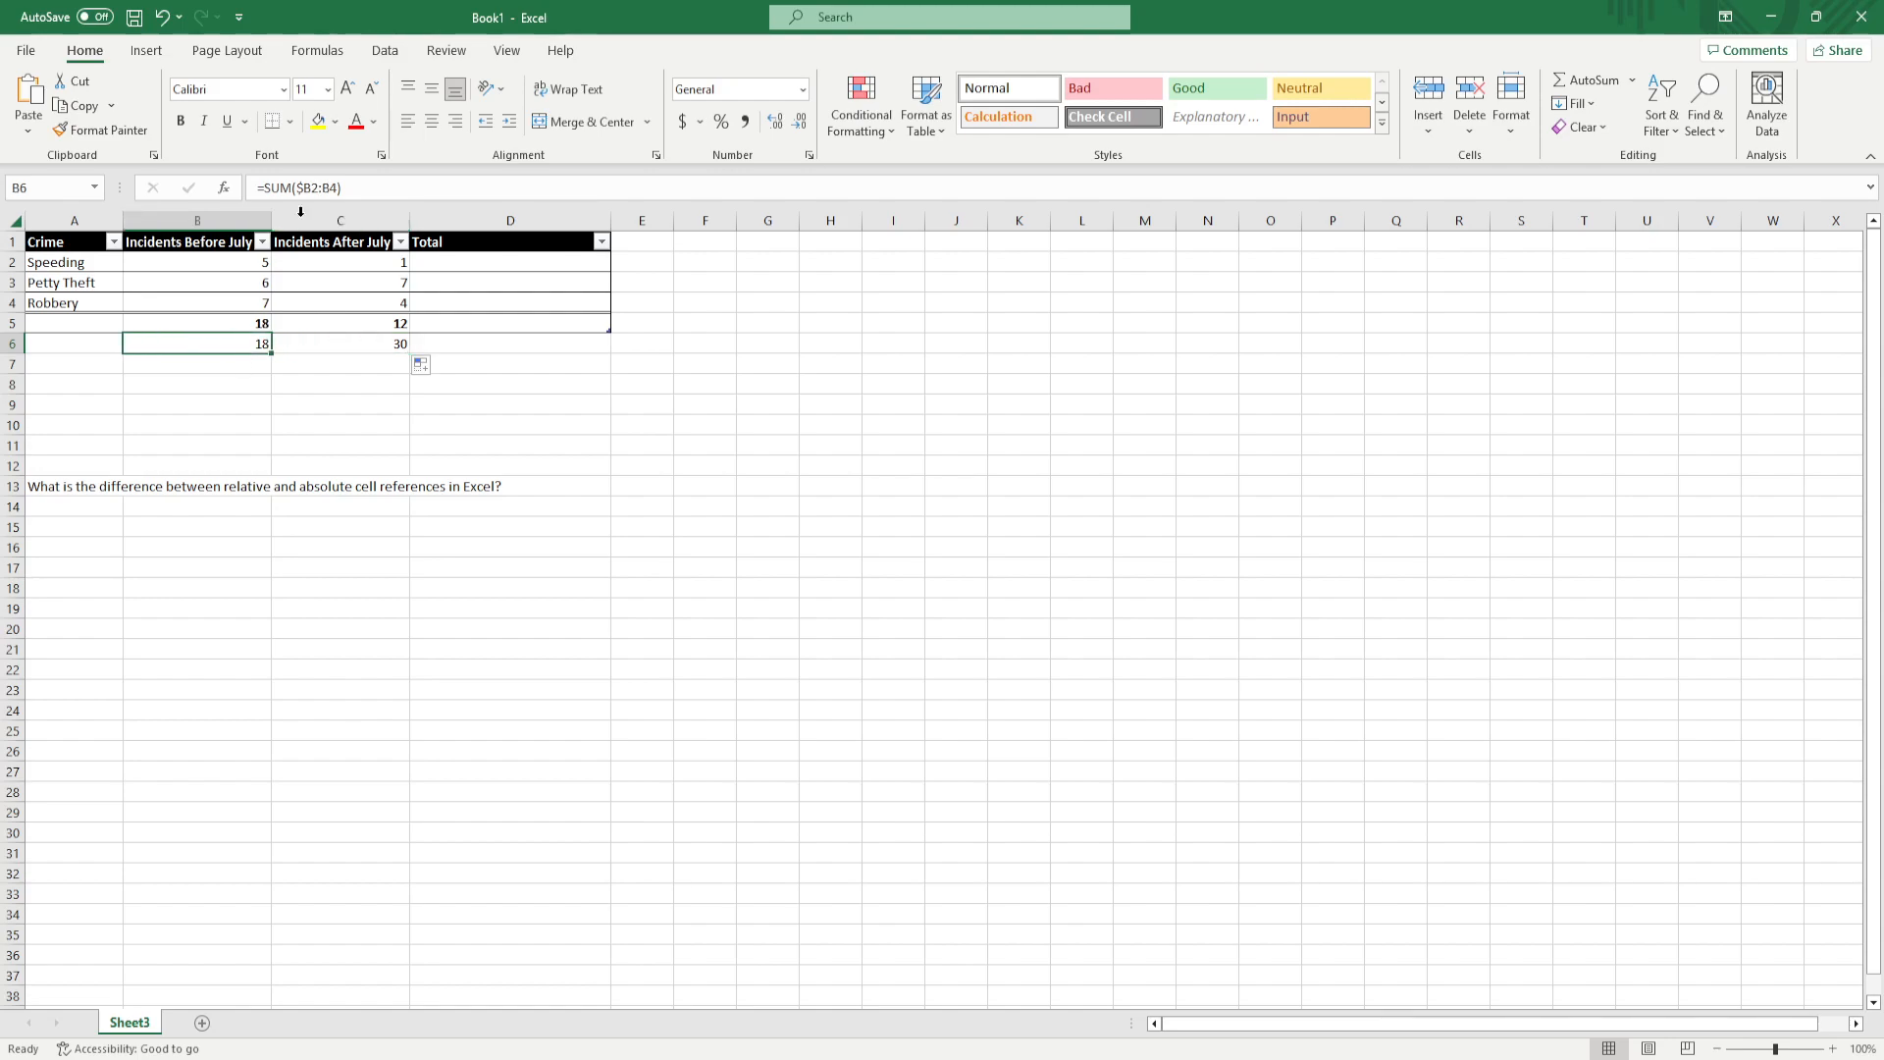
pyautogui.click(361, 343)
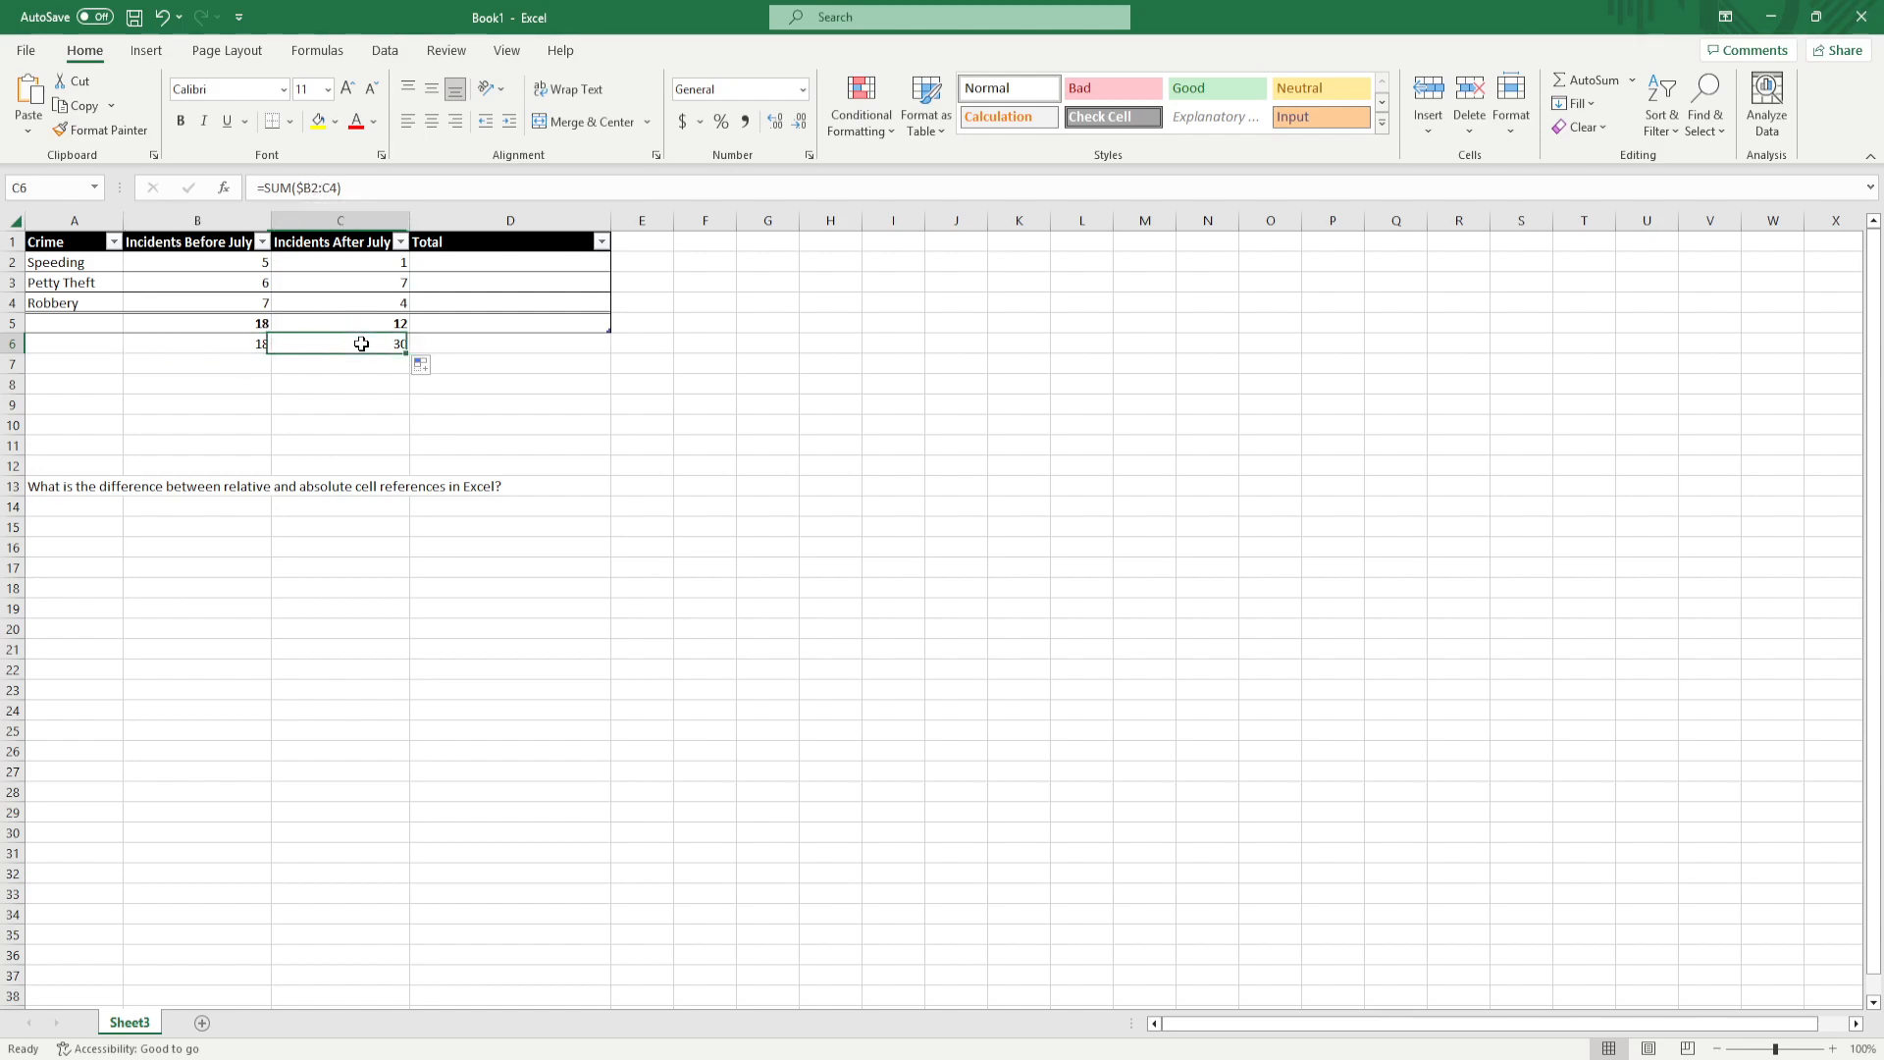
# Fill the mixed-reference sum formula from C6 across row 6 through J6
pyautogui.click(243, 342)
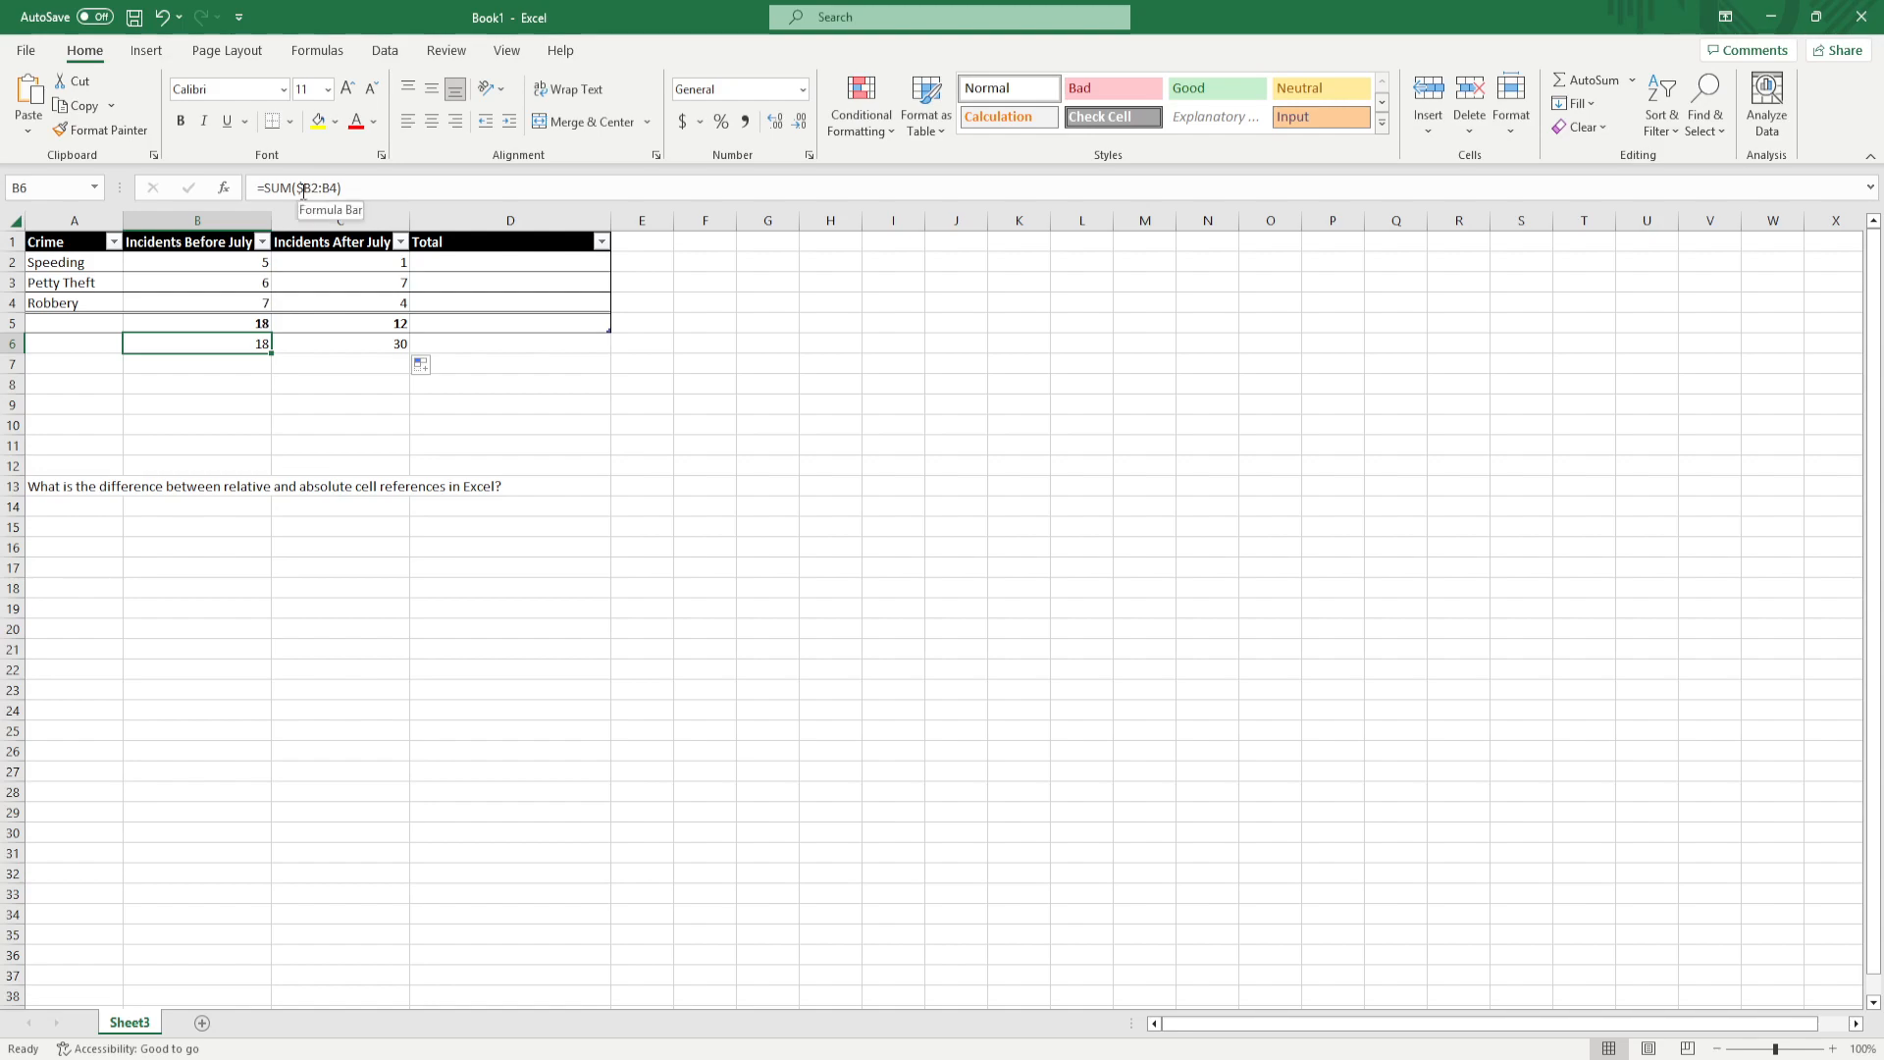
pyautogui.click(303, 345)
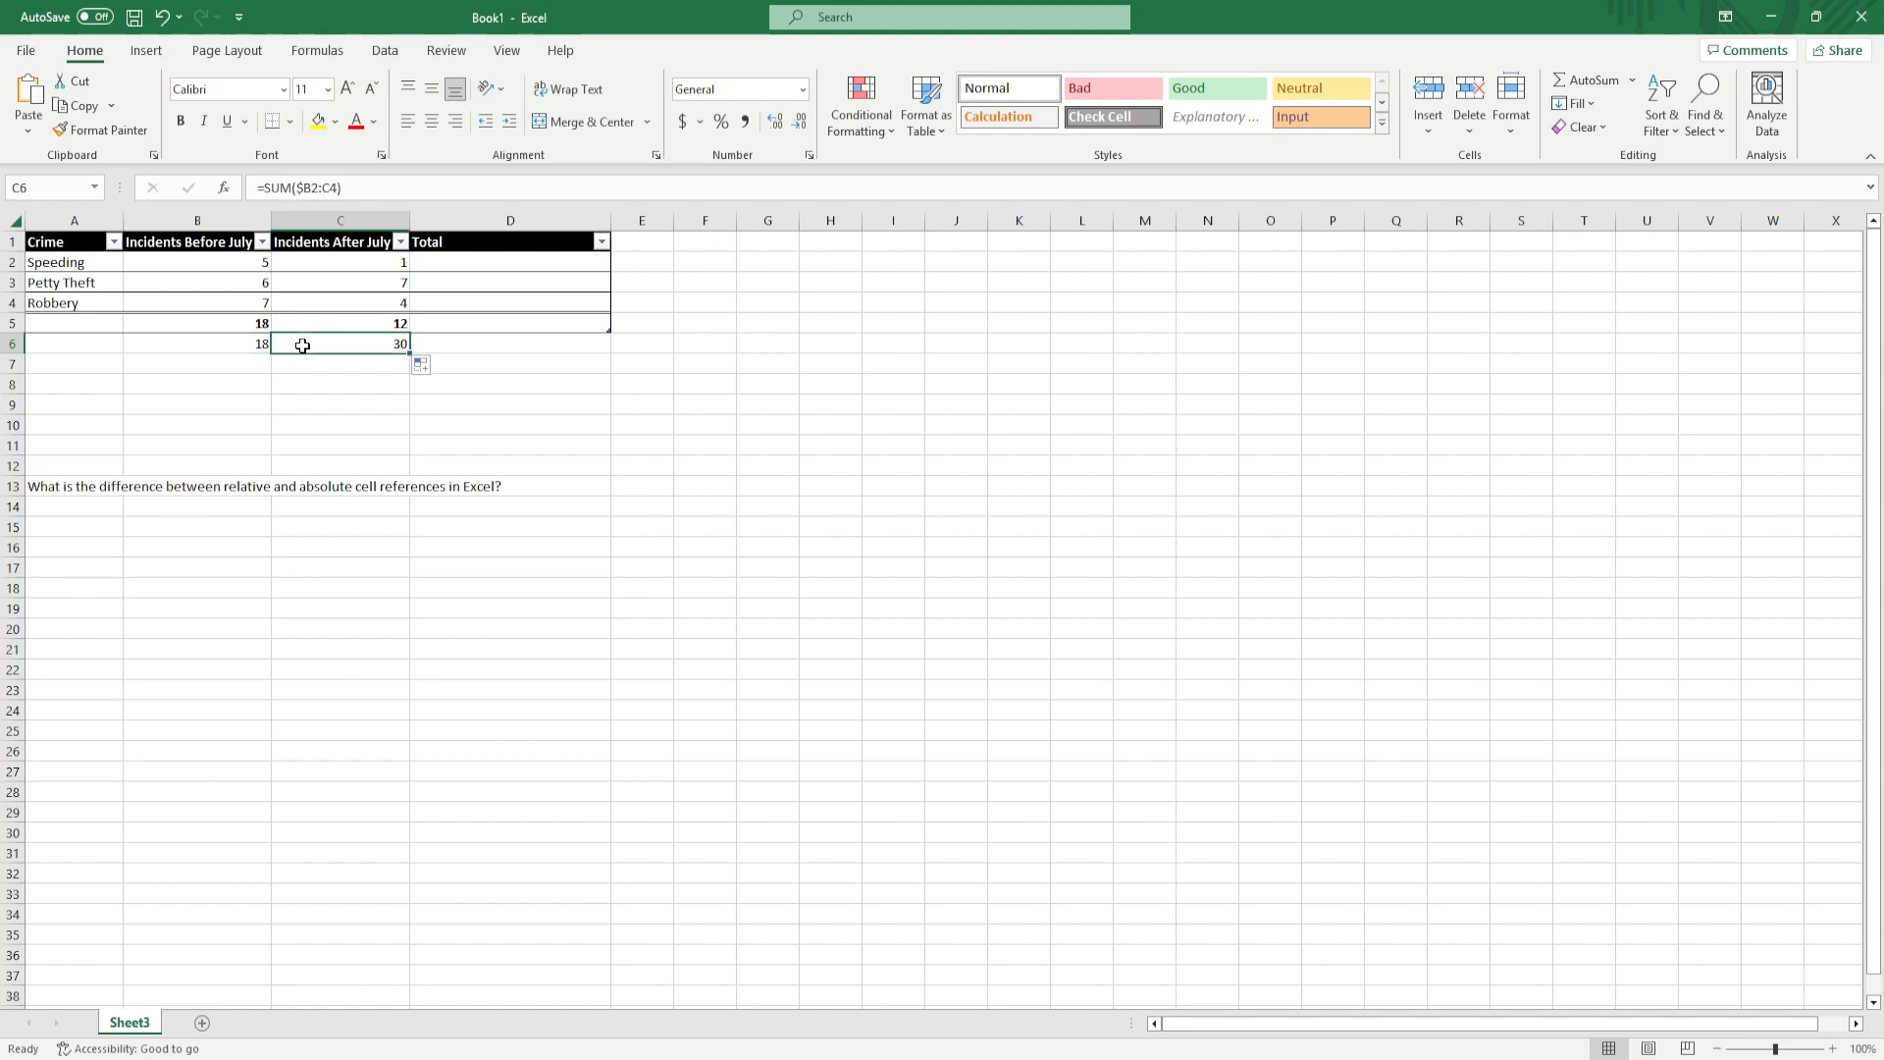
pyautogui.moveTo(410, 351); pyautogui.dragTo(1007, 347)
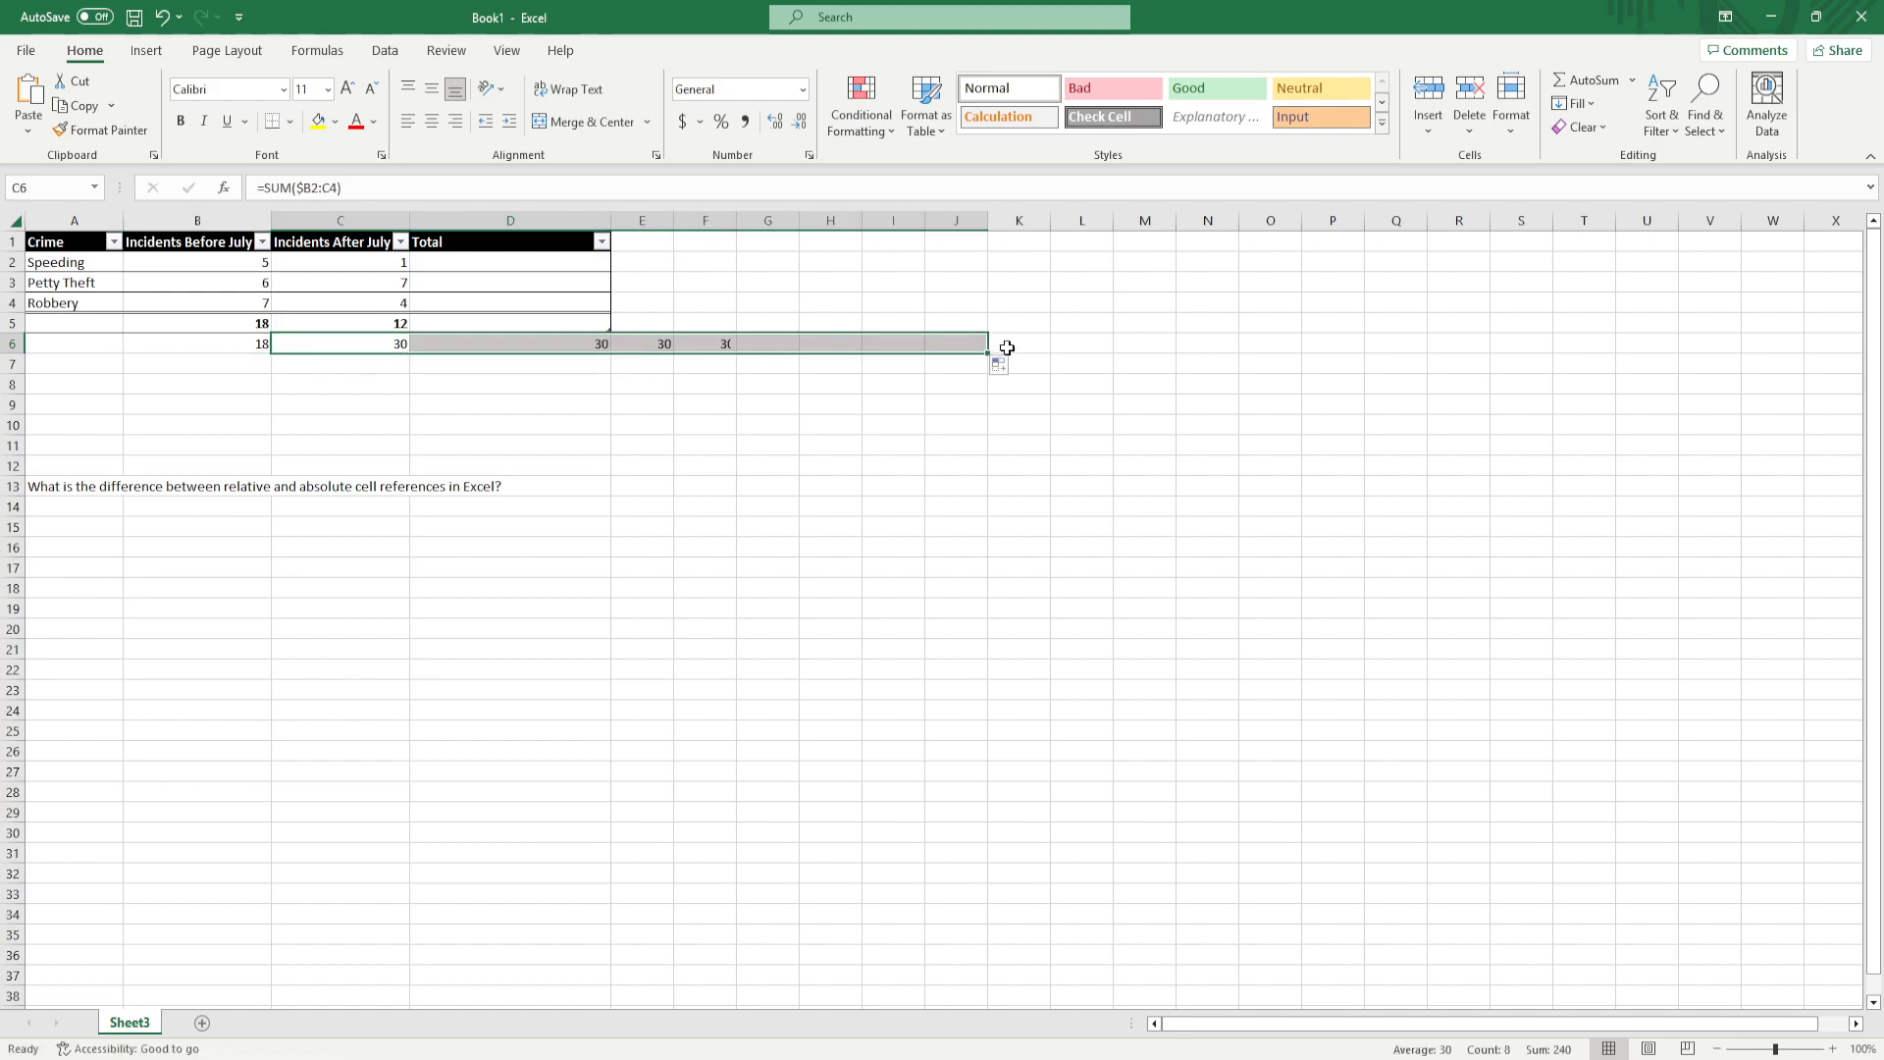
# Examine the formulas across row 6 from D6 to J6 and in B6, comparing the start and end references of their ranges
pyautogui.click(513, 346)
pyautogui.press('Right')
pyautogui.press('Right')
pyautogui.press('Right')
pyautogui.press('Right')
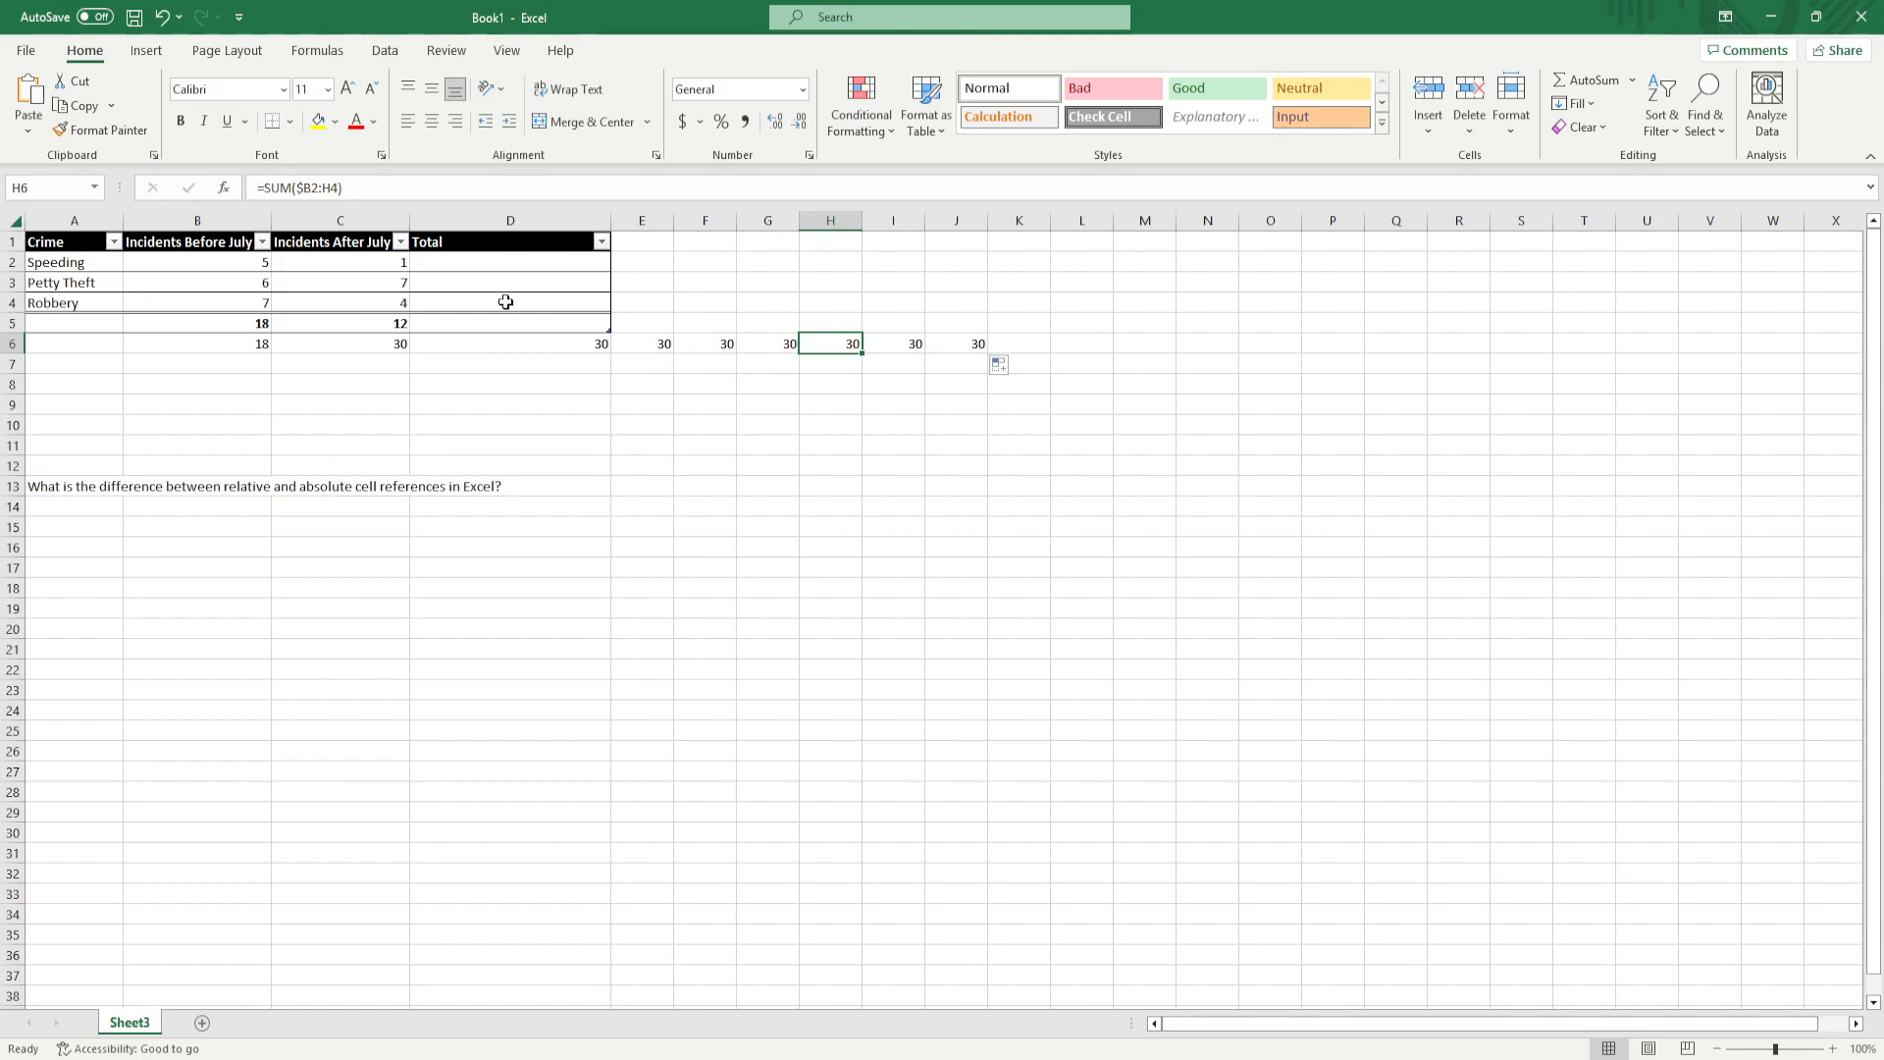
pyautogui.press('Right')
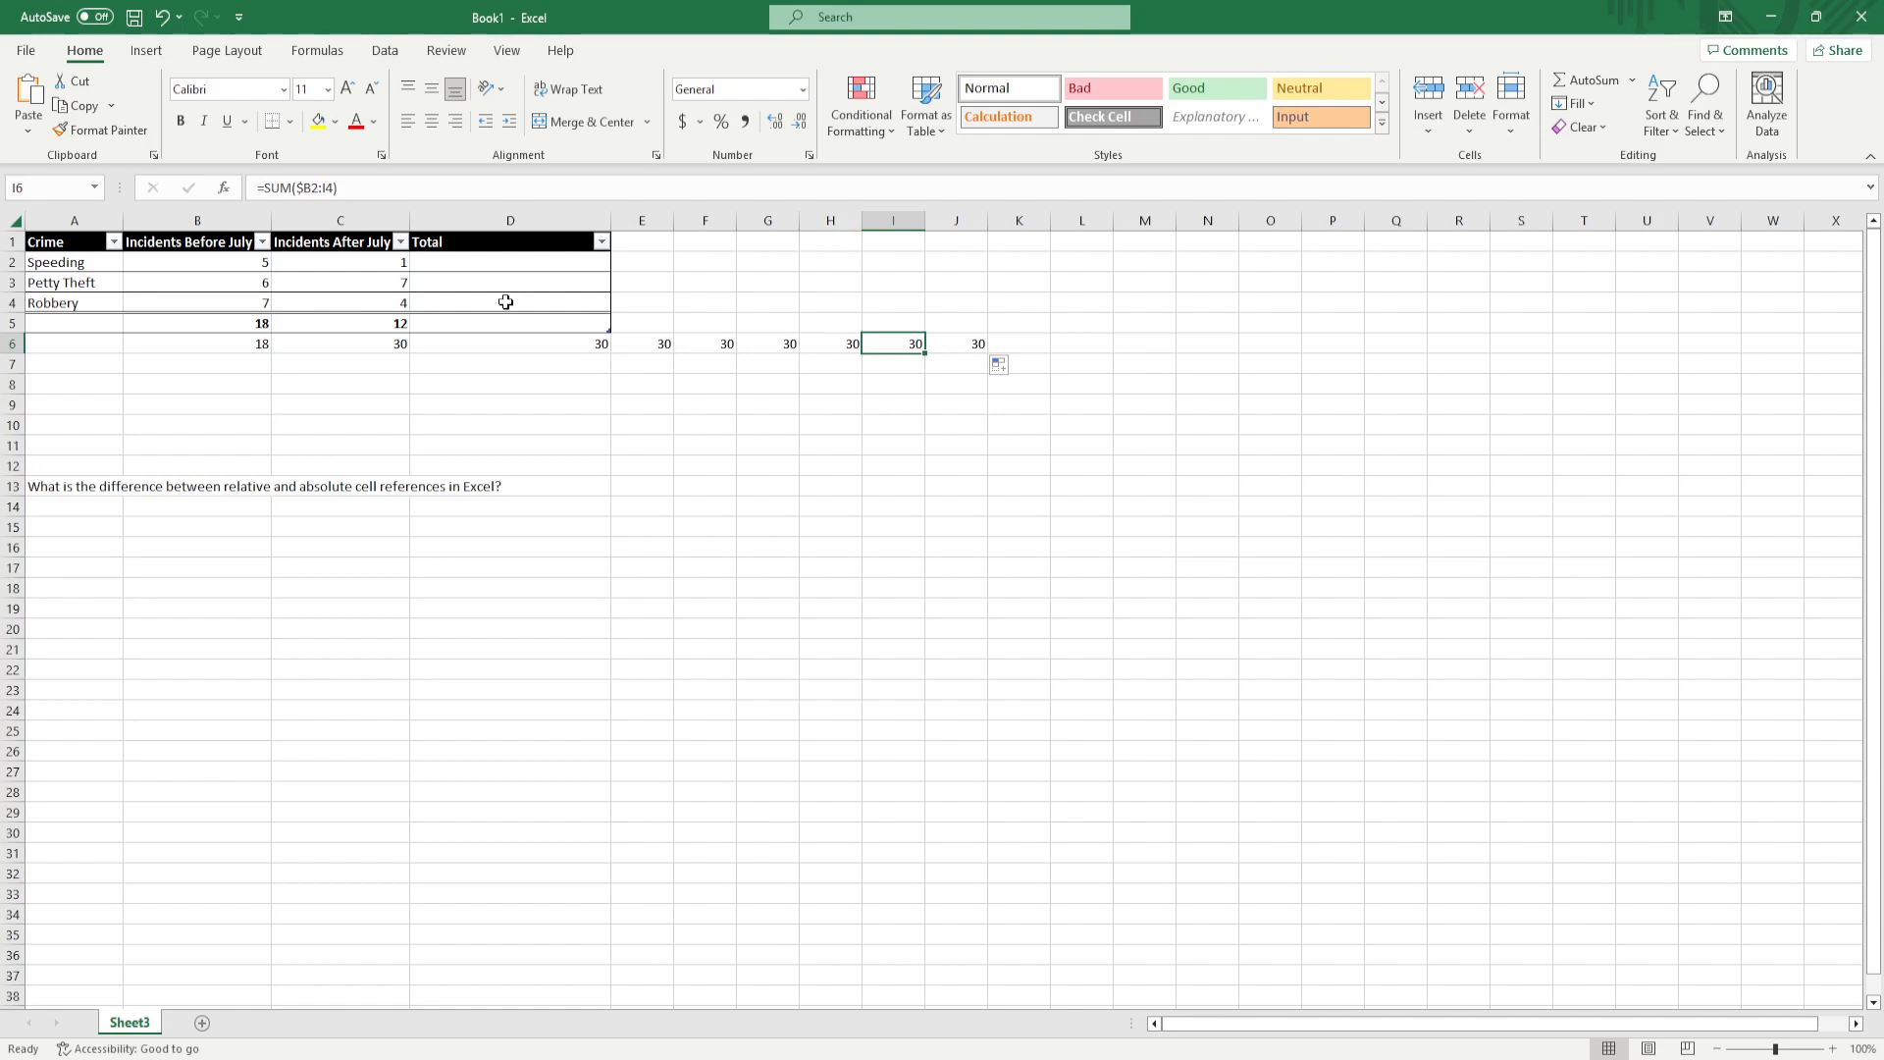
pyautogui.press('Right')
pyautogui.press('Left')
pyautogui.press('Left')
pyautogui.press('Left')
pyautogui.press('Left')
pyautogui.press('Left')
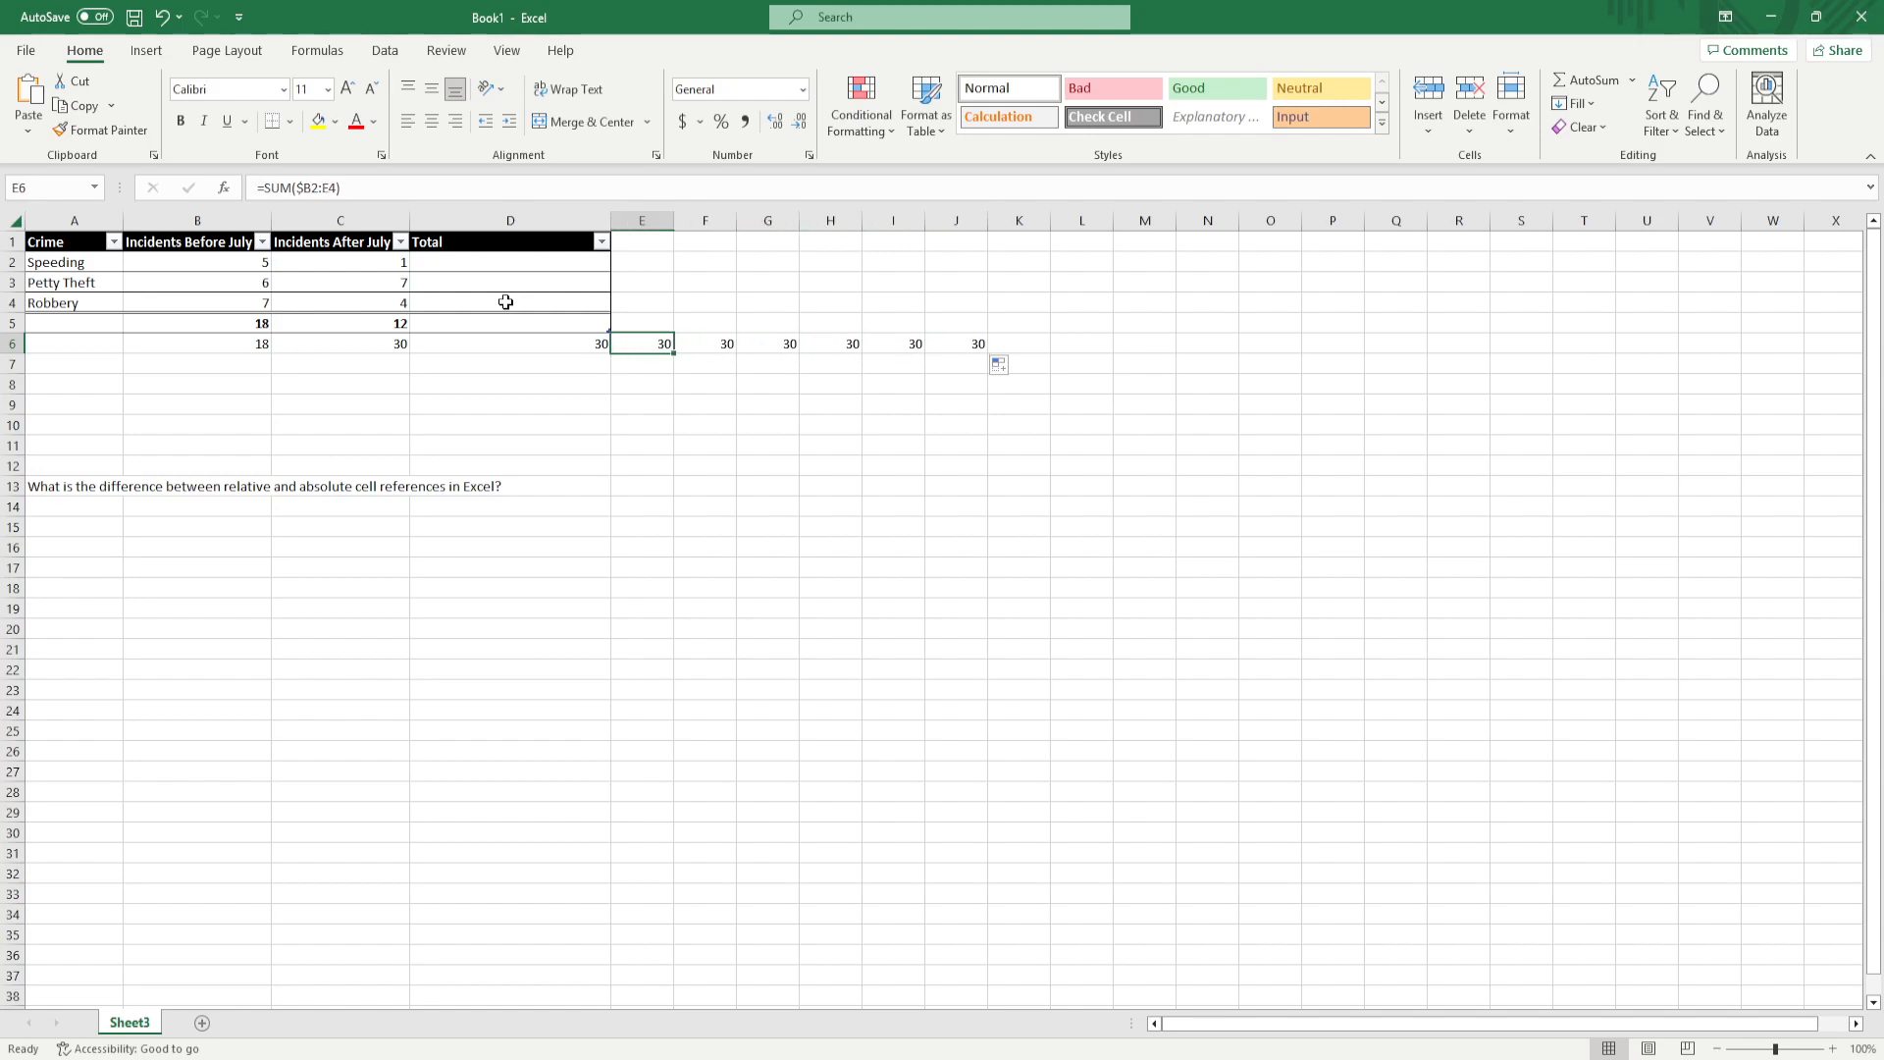
pyautogui.press('Right')
pyautogui.press('Right')
pyautogui.press('Right')
pyautogui.press('Right')
pyautogui.press('Right')
pyautogui.press('Right')
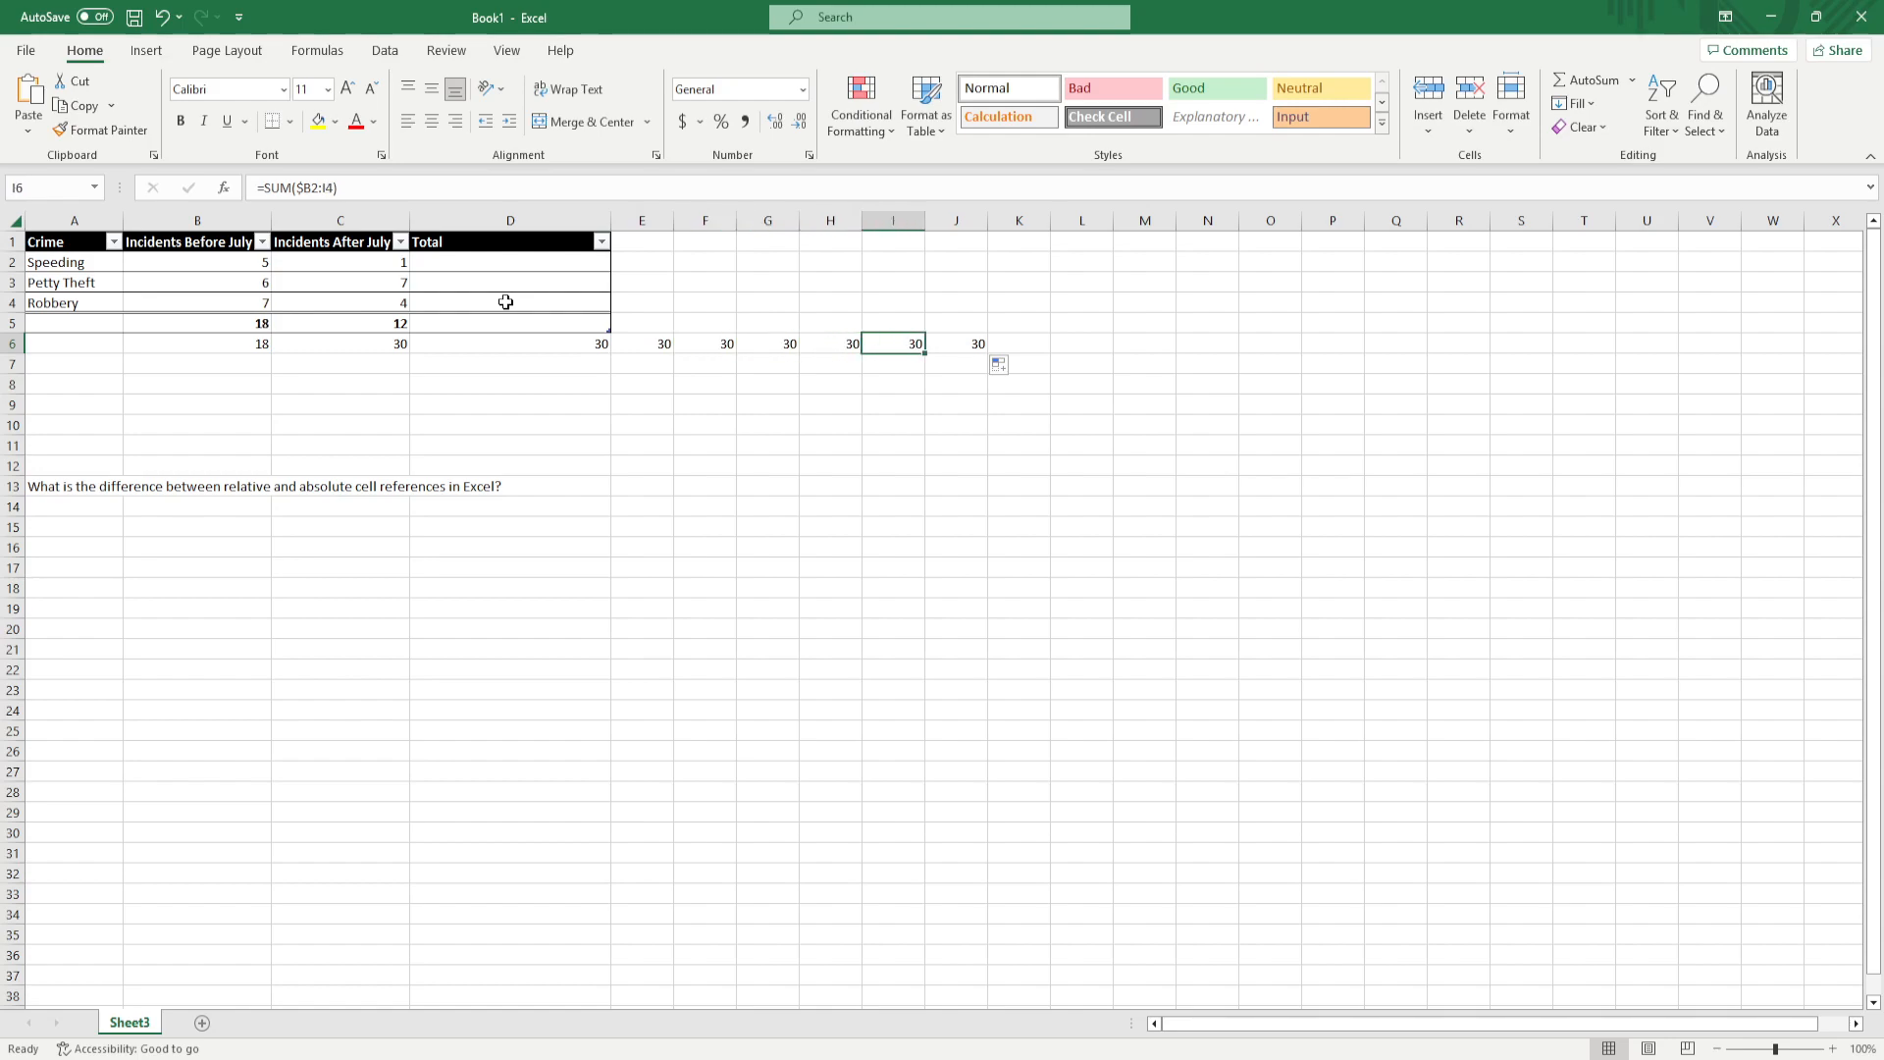
pyautogui.press('Right')
pyautogui.press('Left')
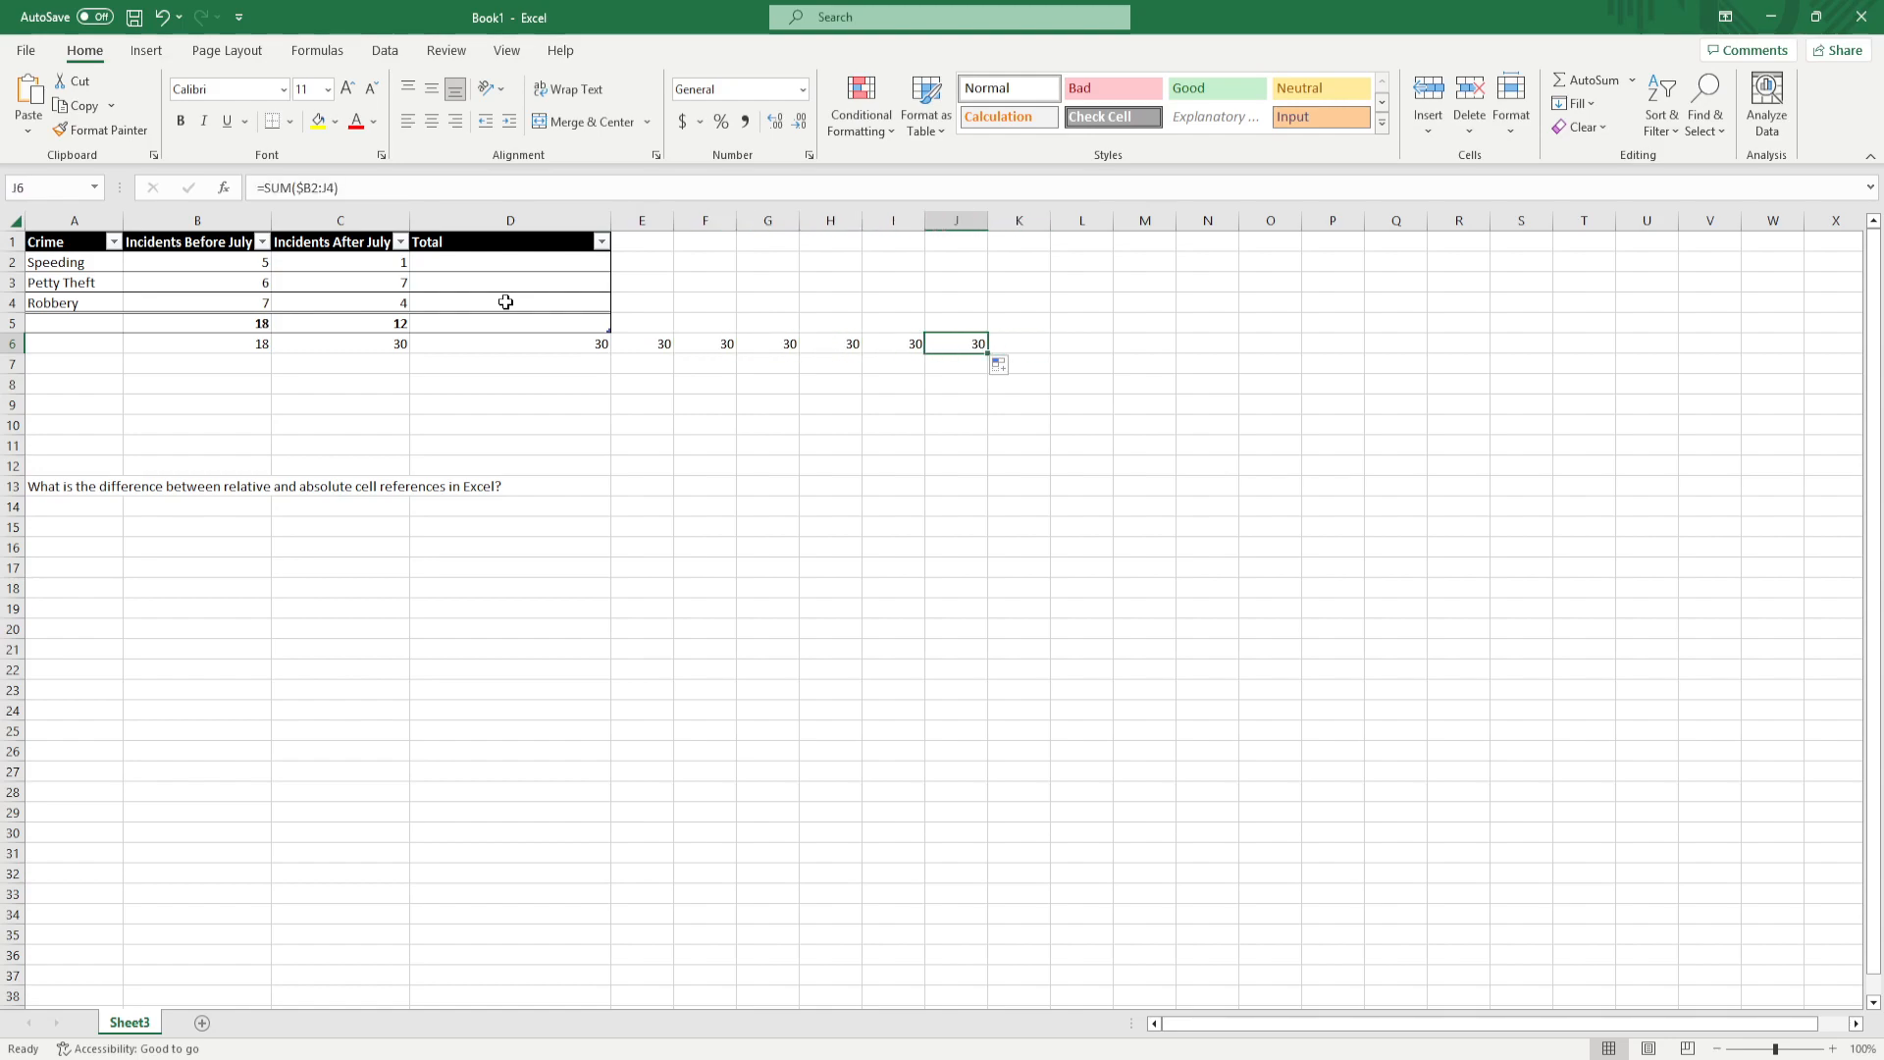
pyautogui.press('Left')
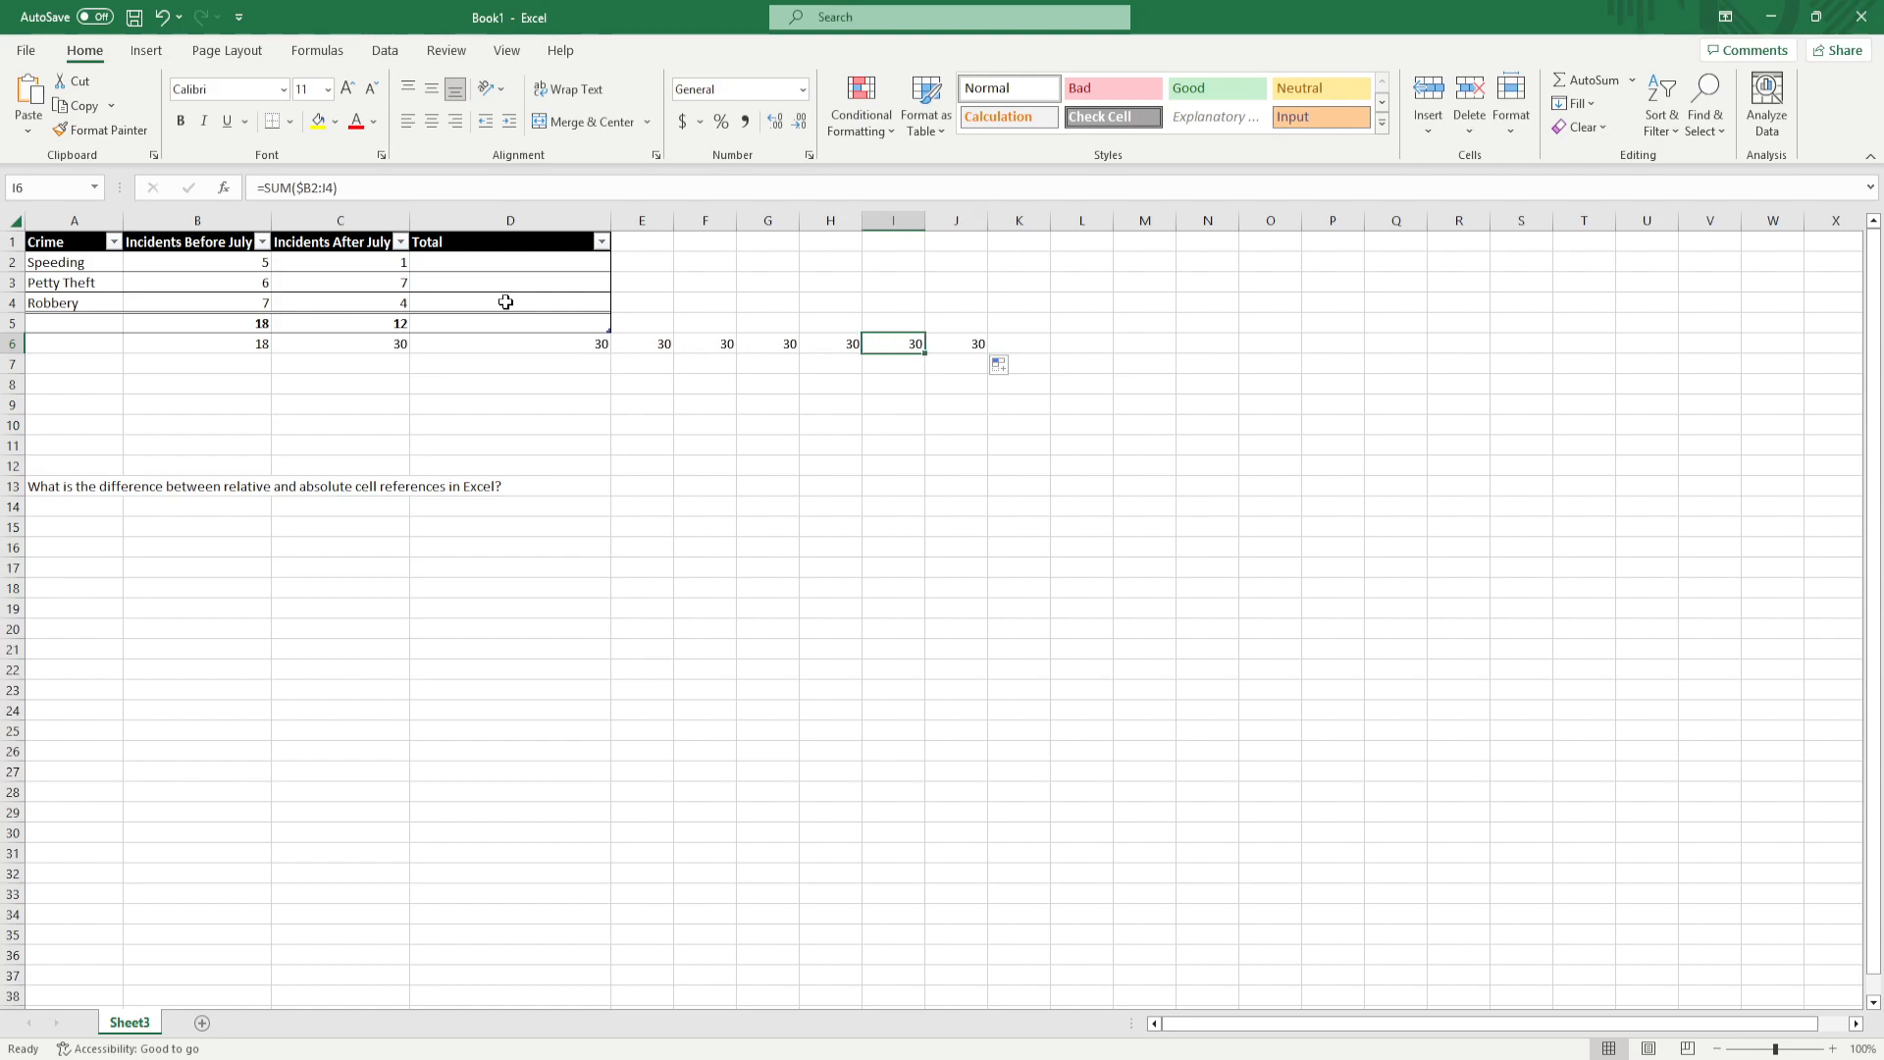
pyautogui.press('Left')
pyautogui.press('Left')
pyautogui.press('Left')
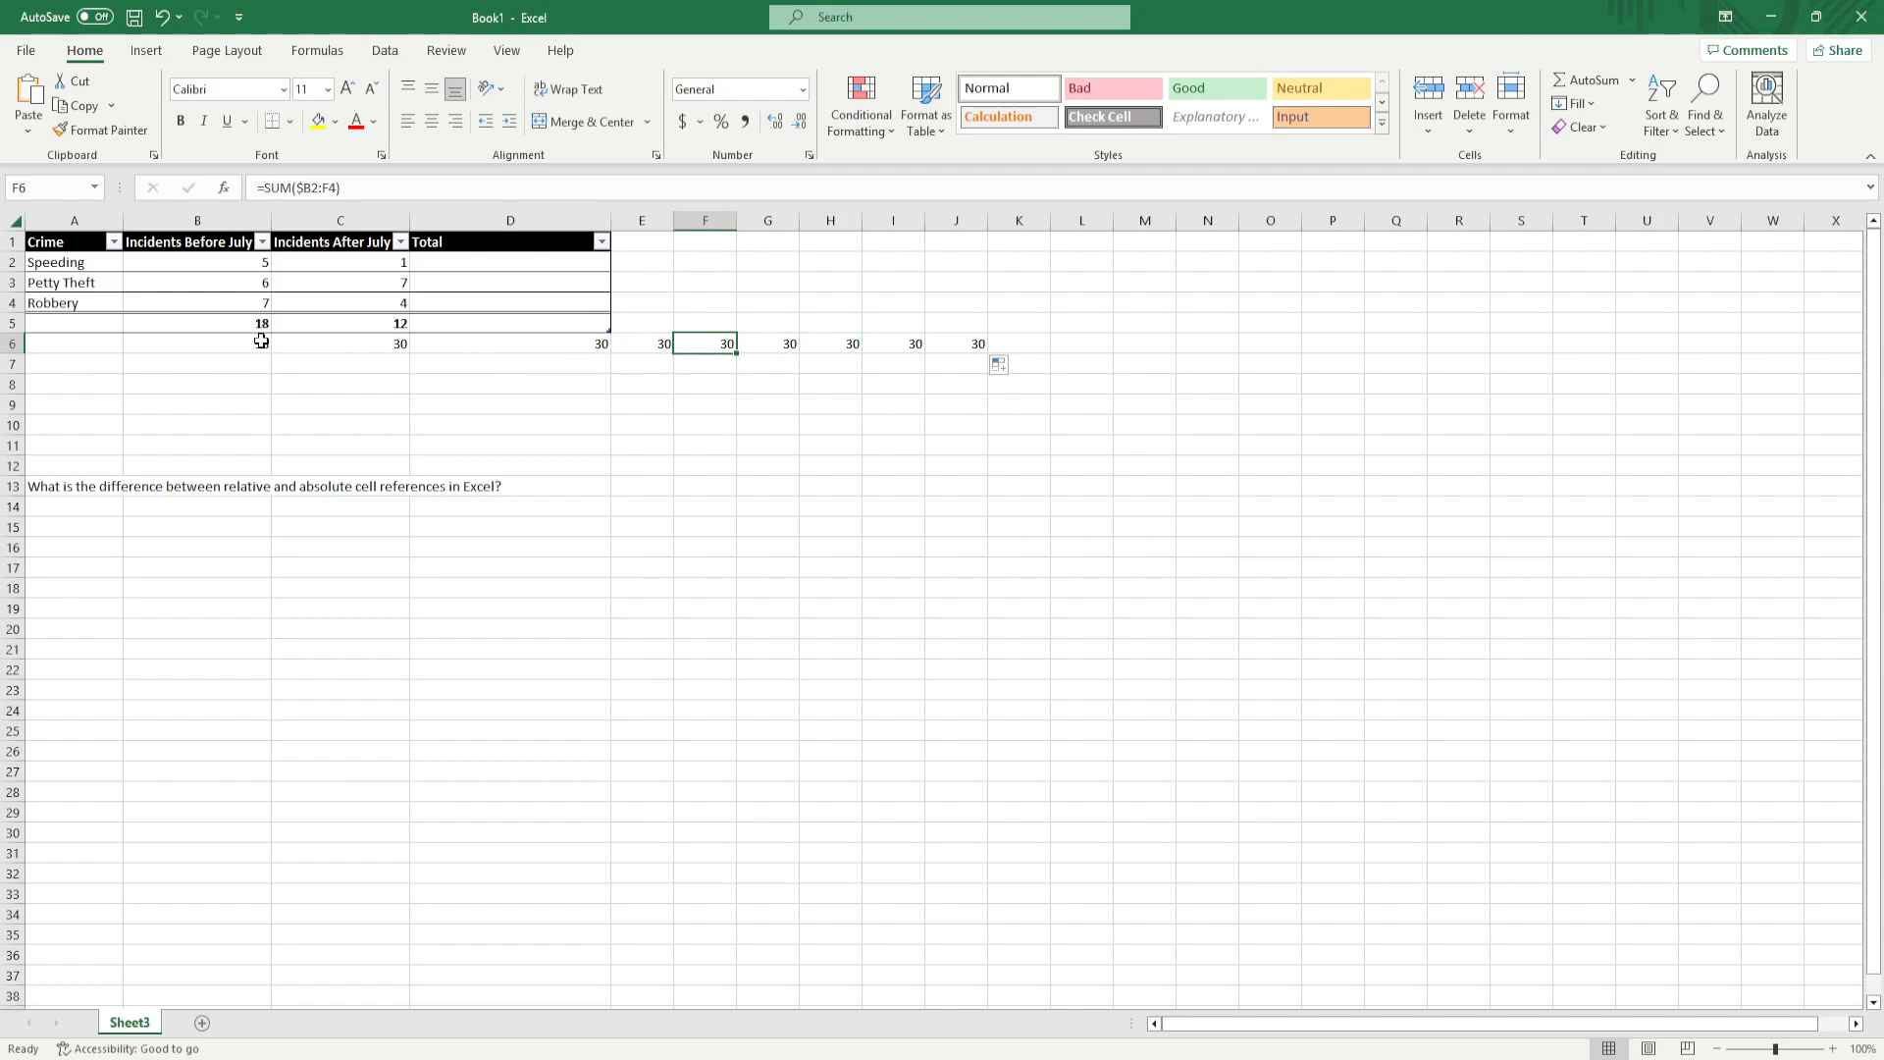
pyautogui.click(217, 344)
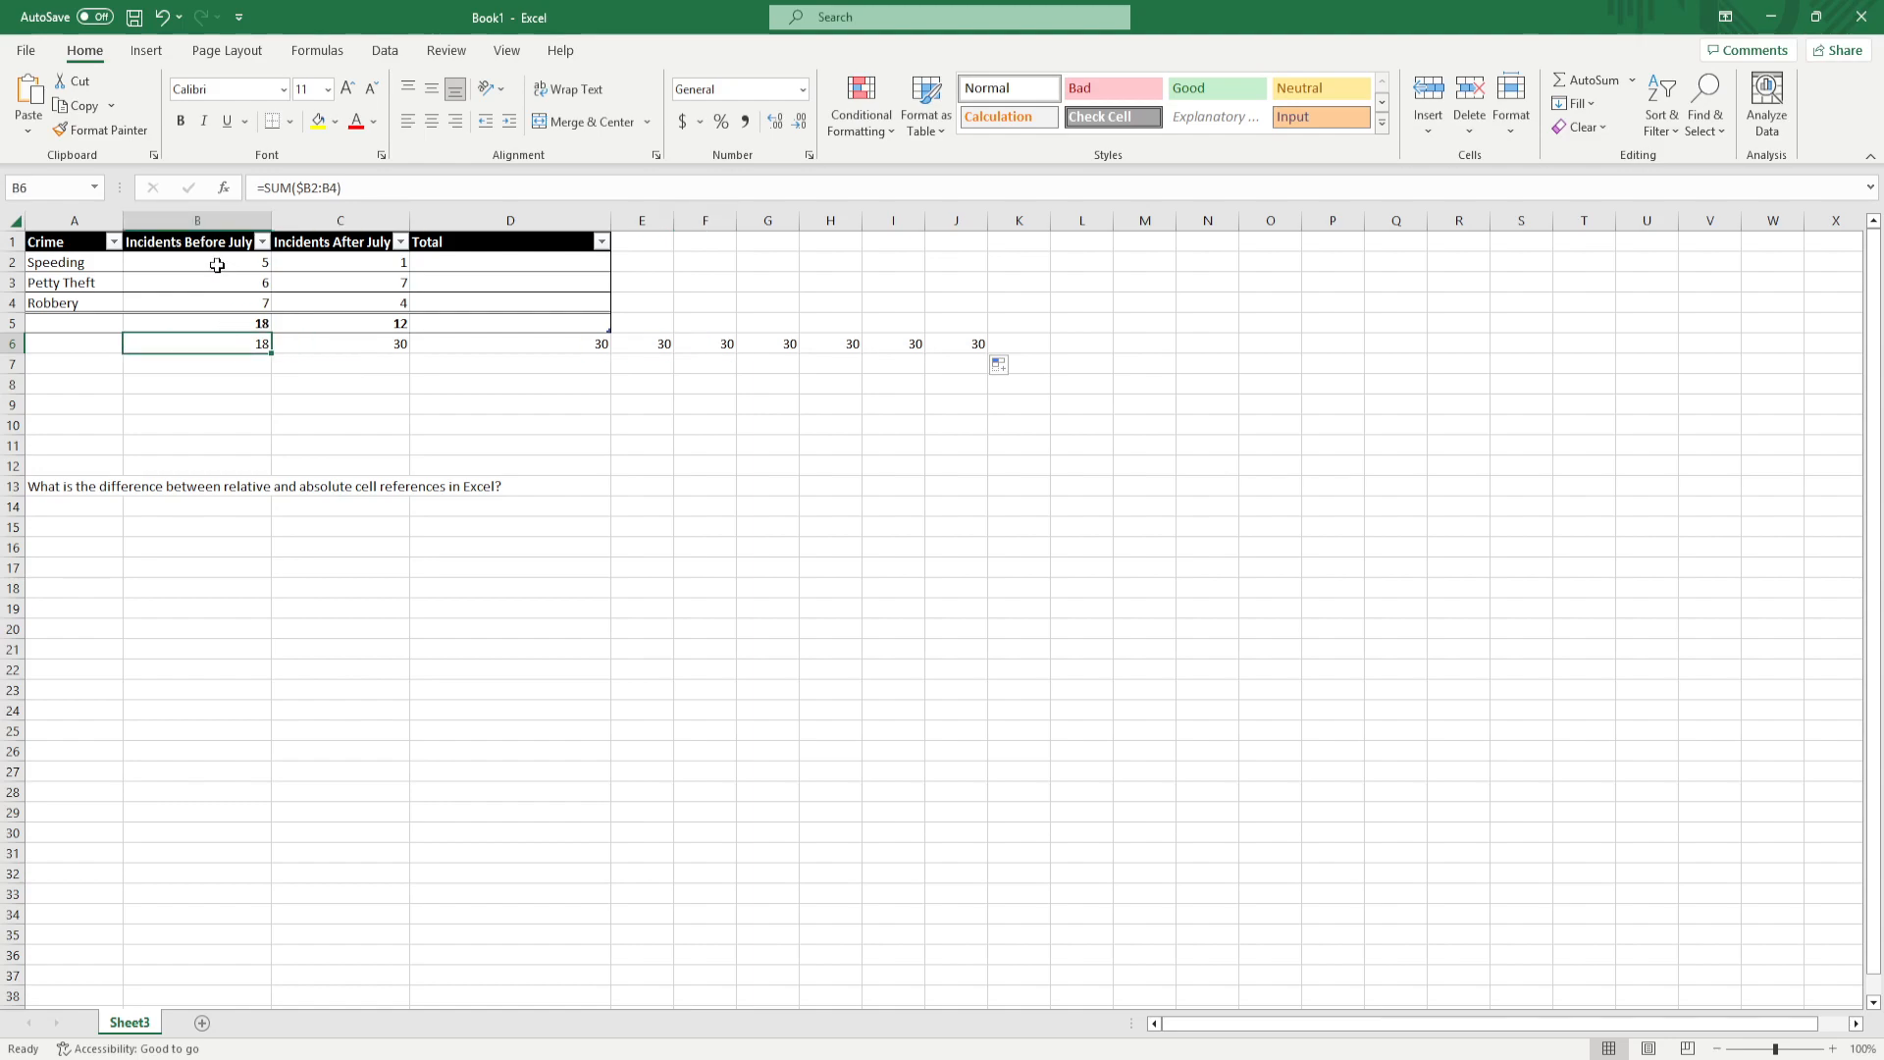